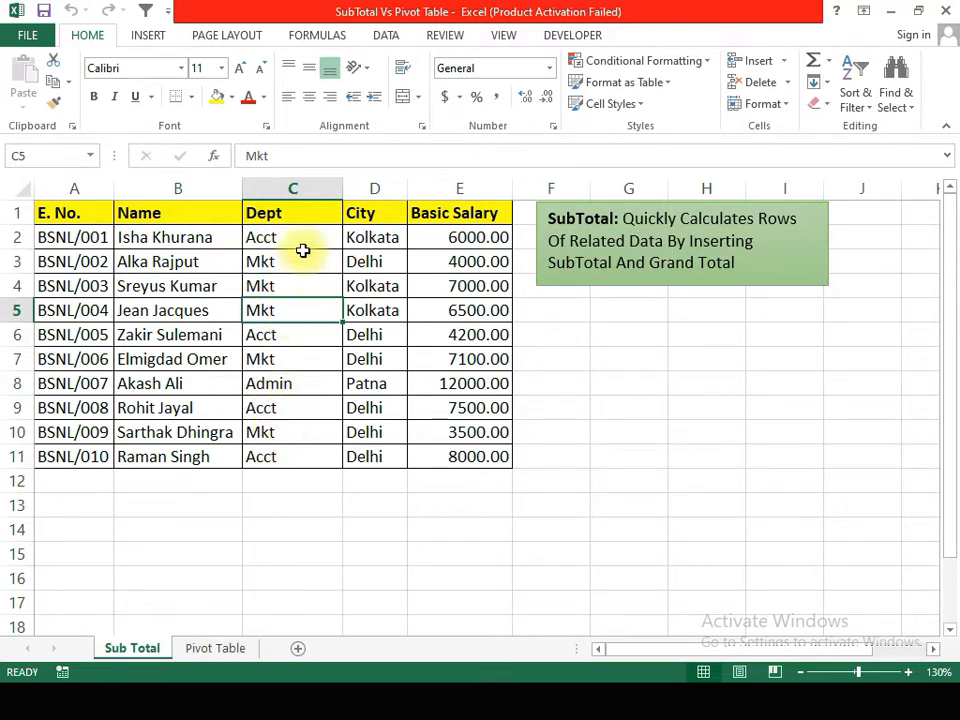
Step: Add subtotals to the unsorted employee table at each change in Dept, using Sum on Basic Salary
click(387, 38)
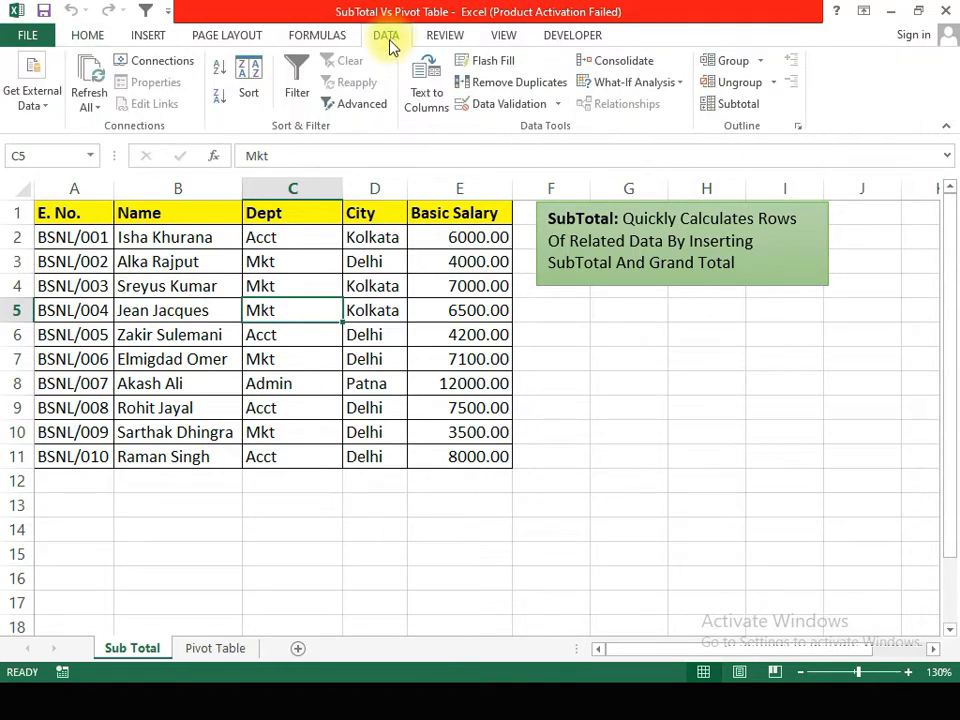
click(735, 106)
drag(268, 336, 369, 107)
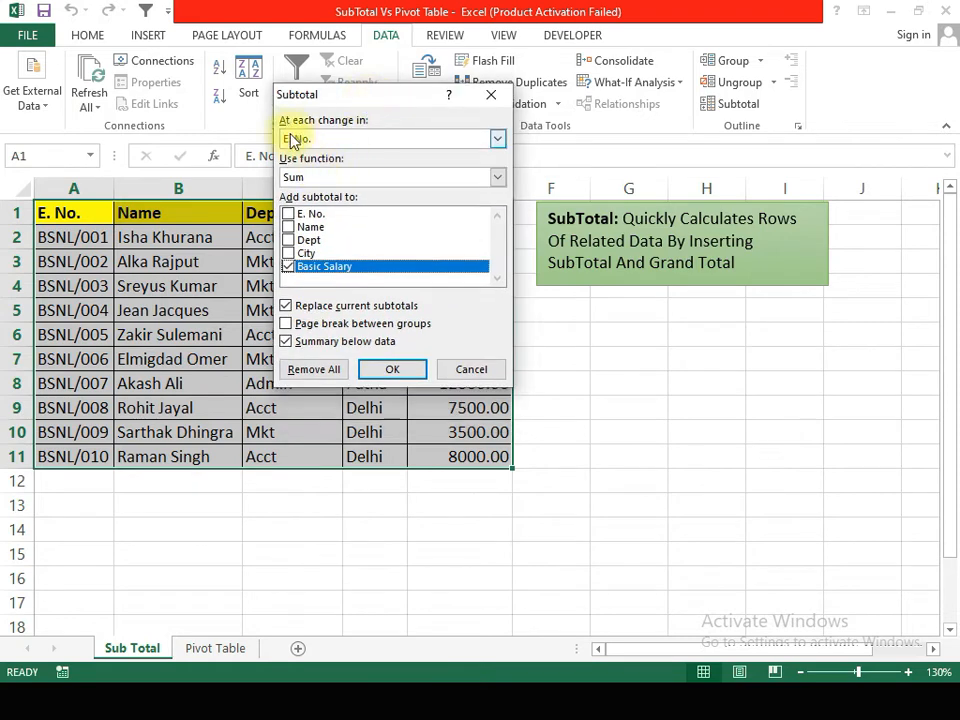
click(370, 140)
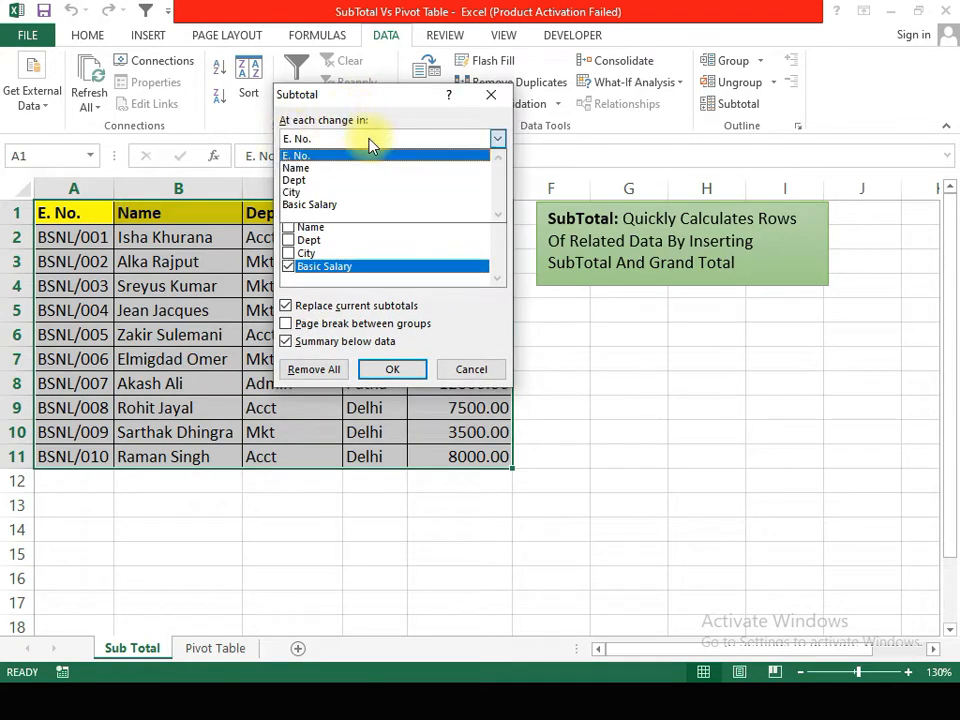
click(336, 182)
drag(357, 104, 632, 315)
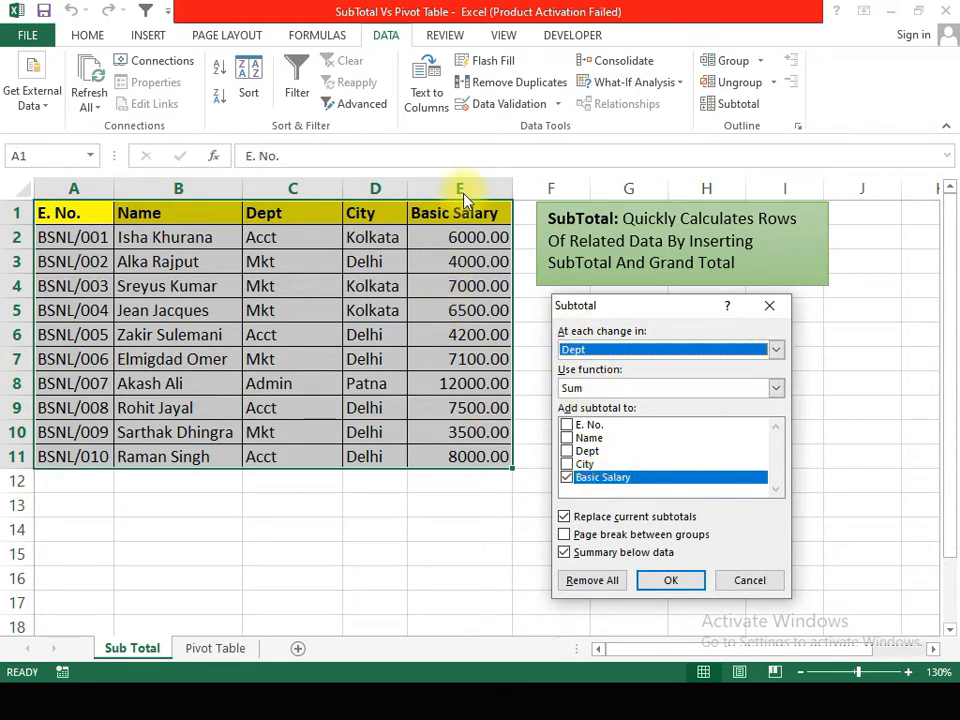
click(669, 581)
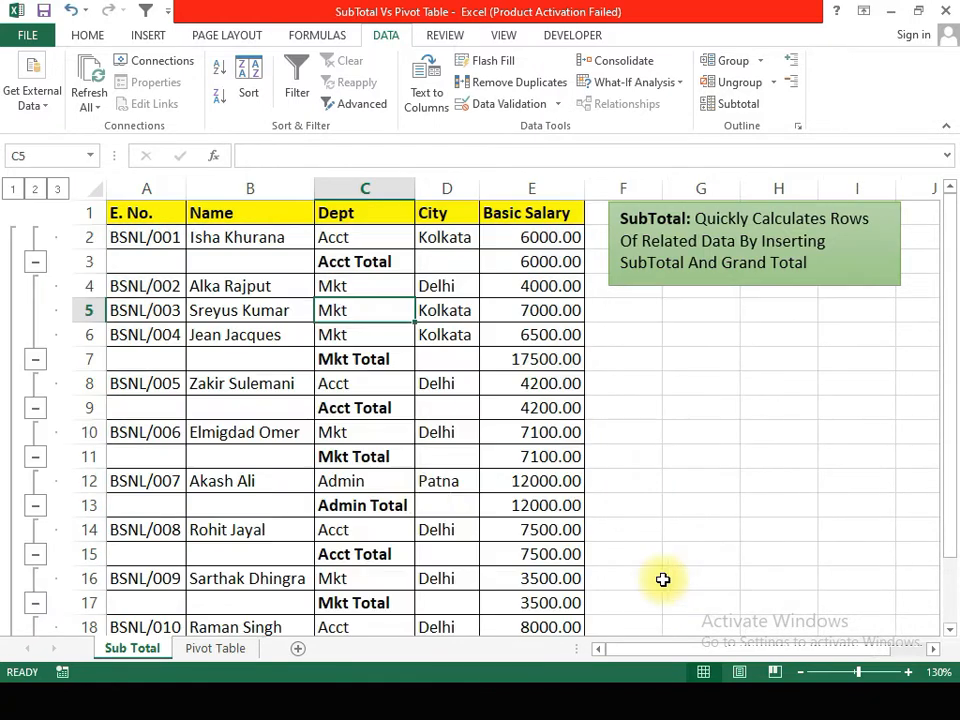
Step: Examine the Dept subtotal rows and the grand total to see how the unsorted departments are grouped
scroll(347, 388, down, 2)
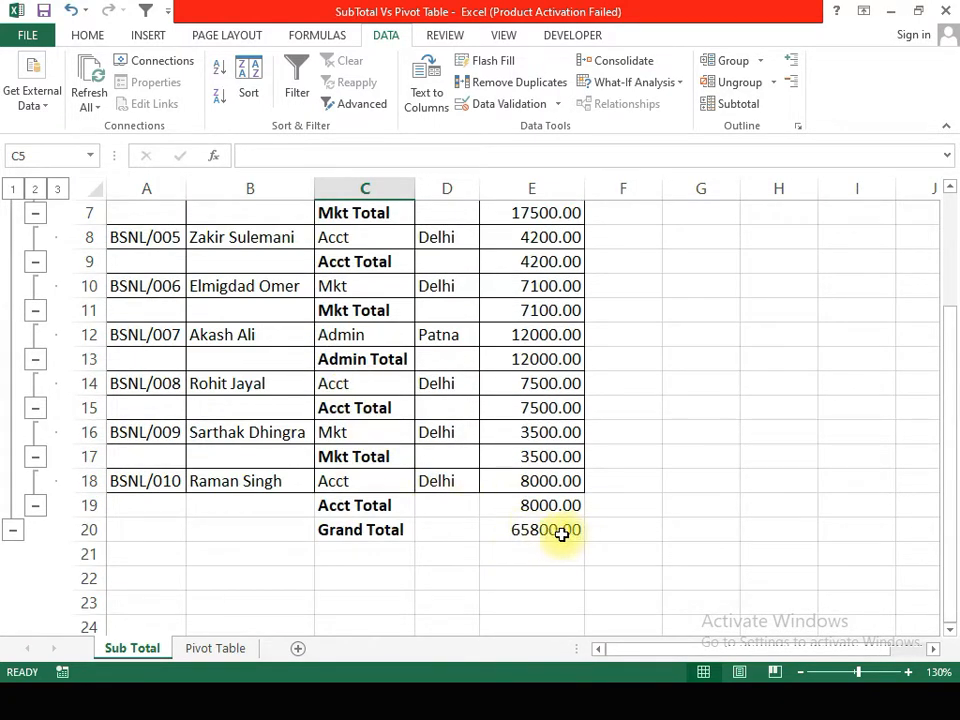
scroll(482, 527, up, 2)
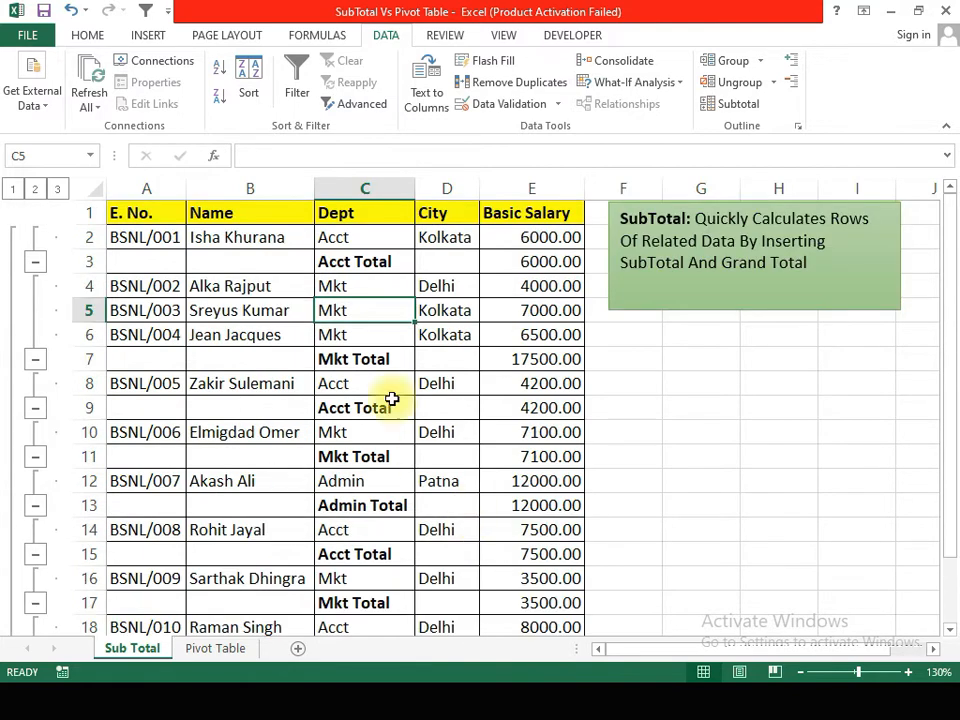
click(360, 262)
click(336, 385)
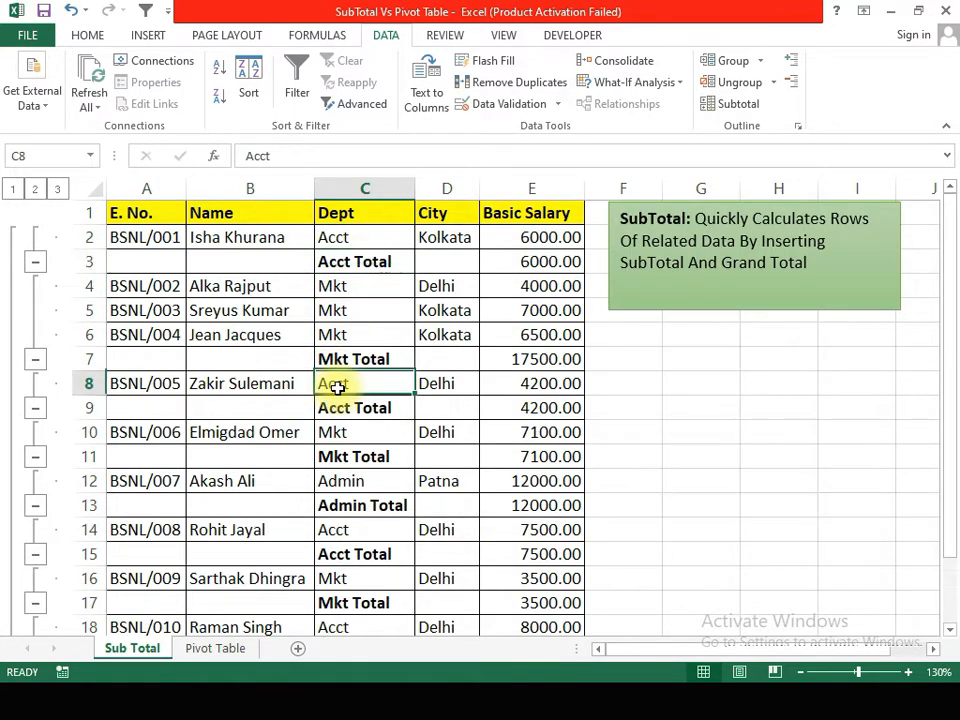
click(343, 431)
click(343, 483)
click(342, 530)
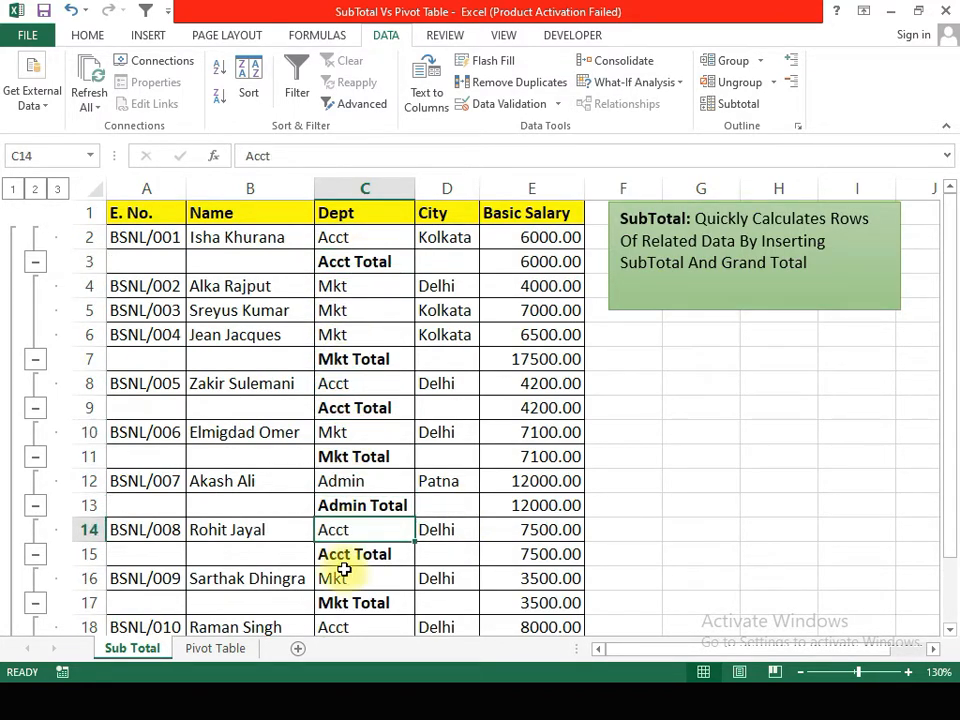
click(341, 578)
click(346, 627)
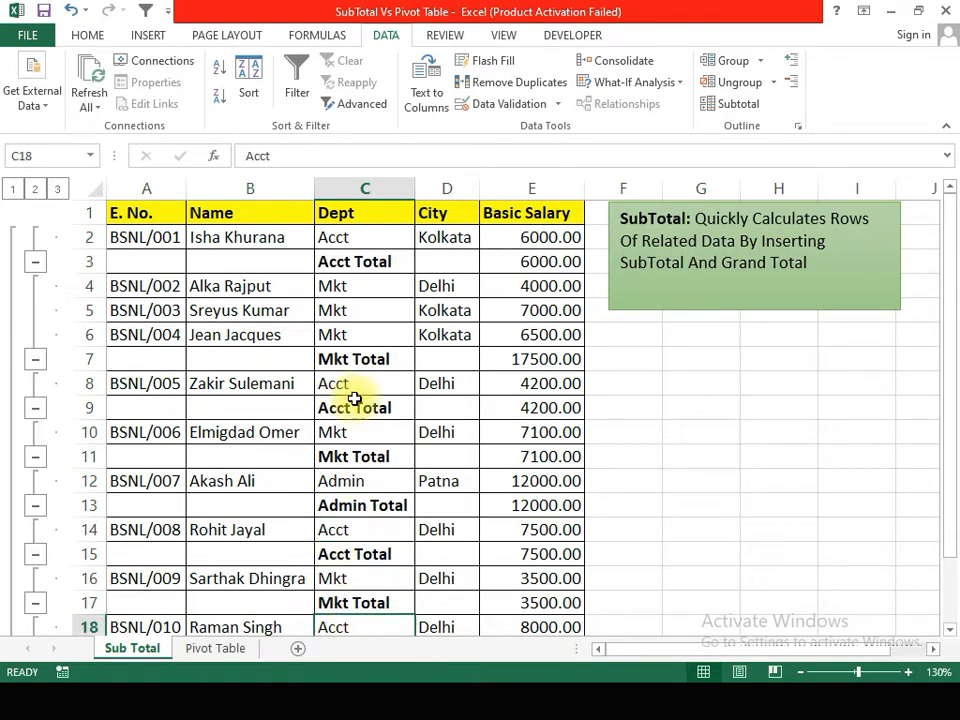
scroll(354, 399, down, 3)
scroll(354, 400, up, 3)
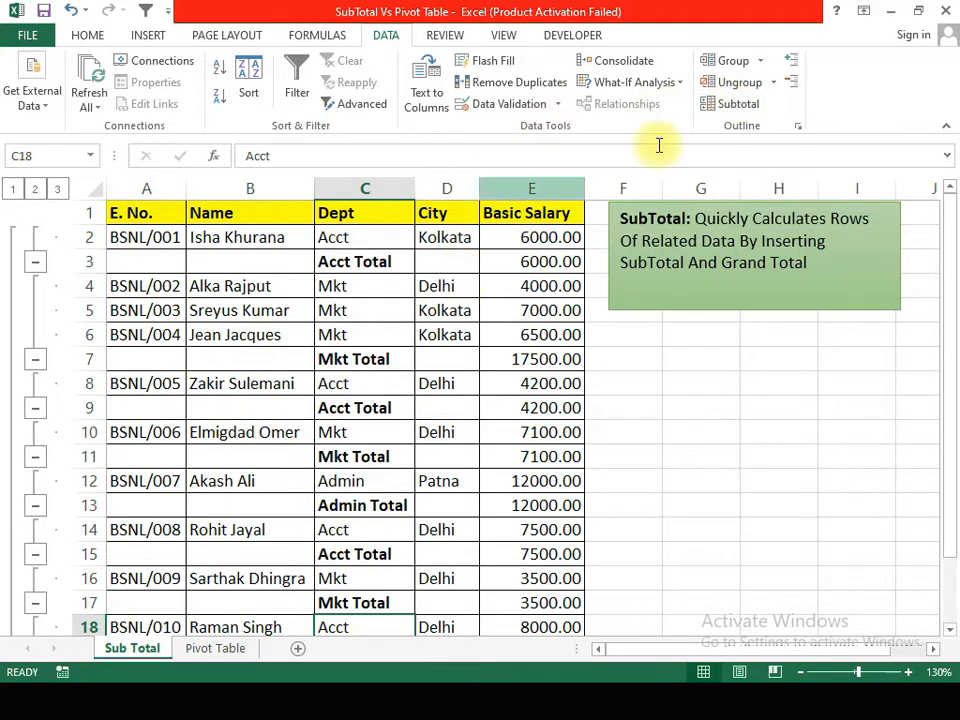
Step: Remove all subtotals from the employee table
click(733, 106)
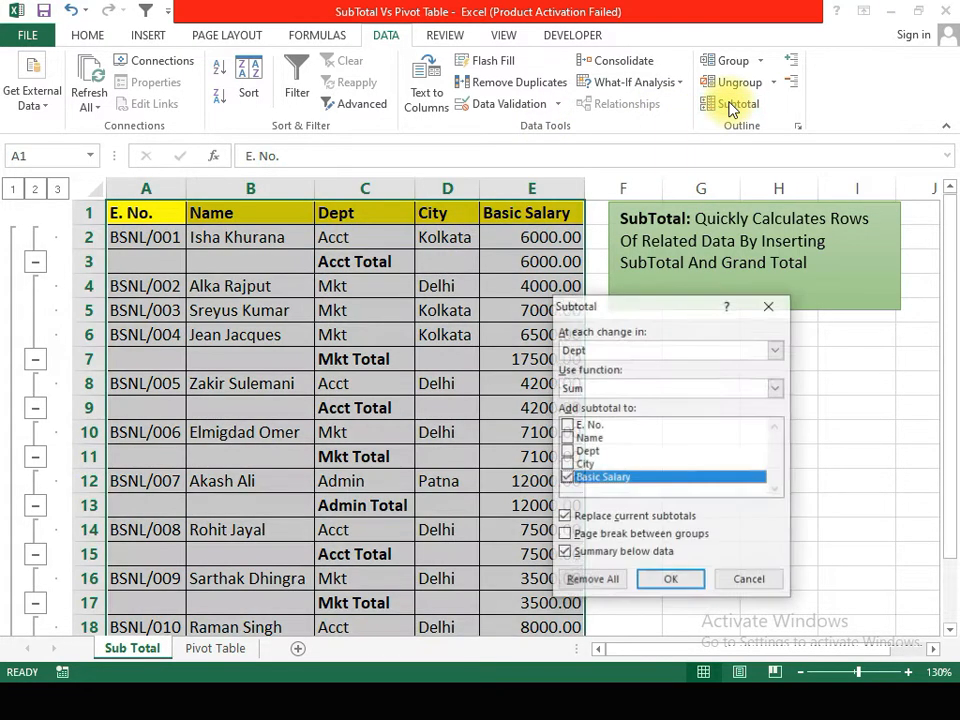
click(608, 581)
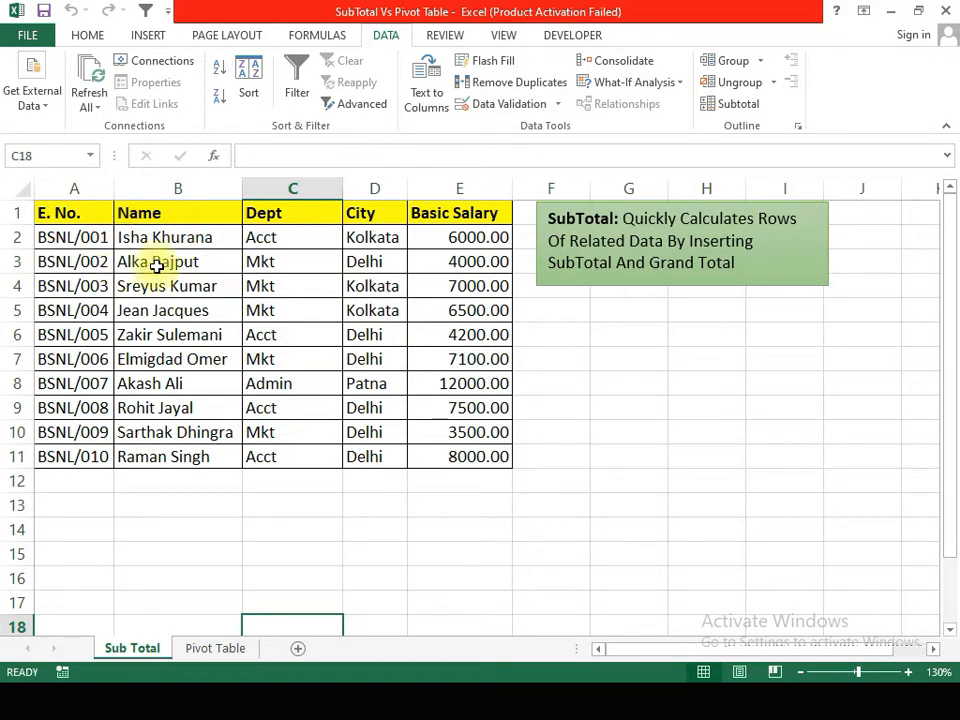
Step: Sort the employee table by Dept values from A to Z and check the resulting department groups
click(80, 214)
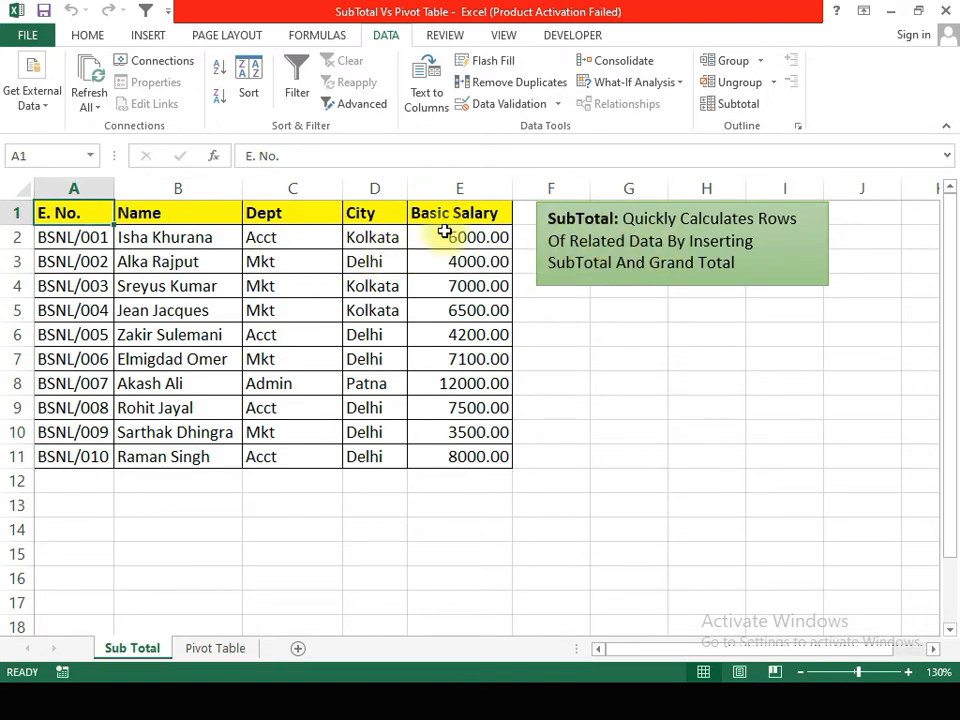
click(243, 93)
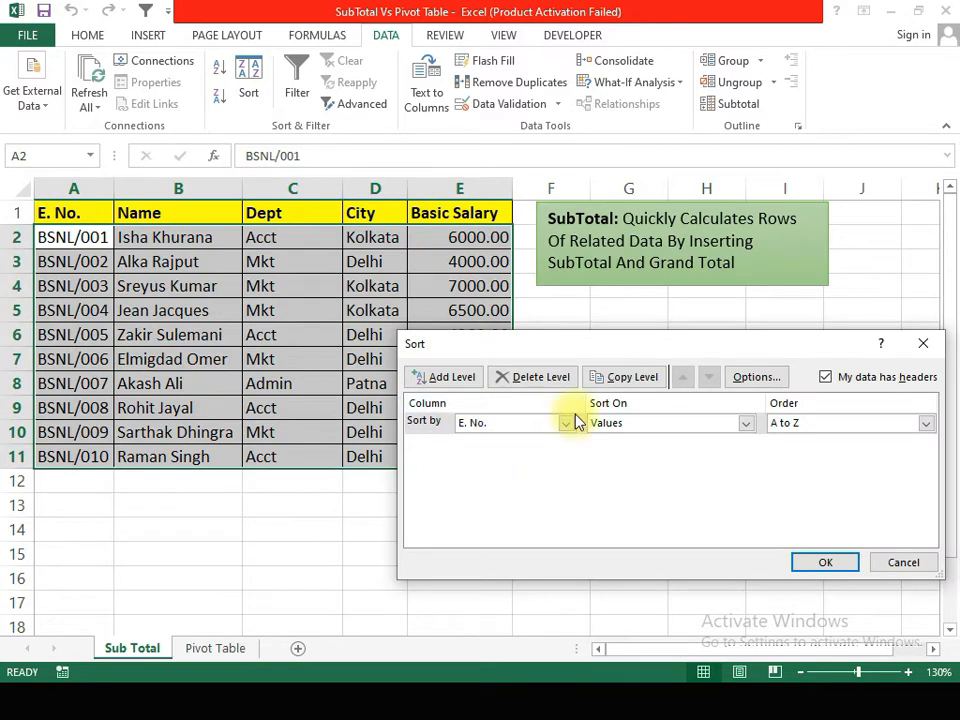
click(567, 424)
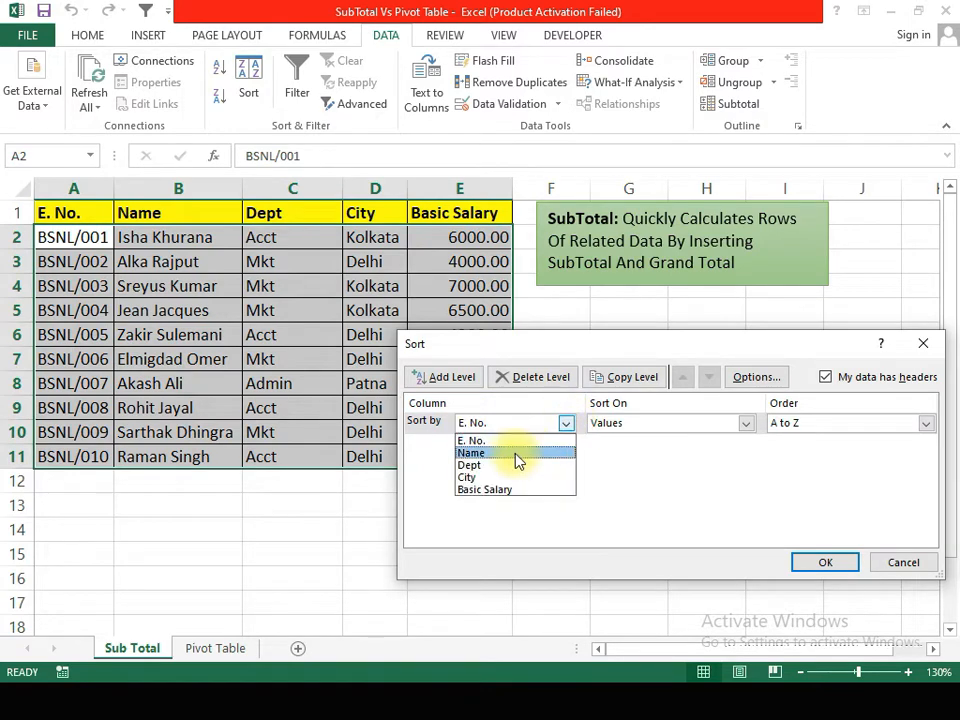
click(513, 466)
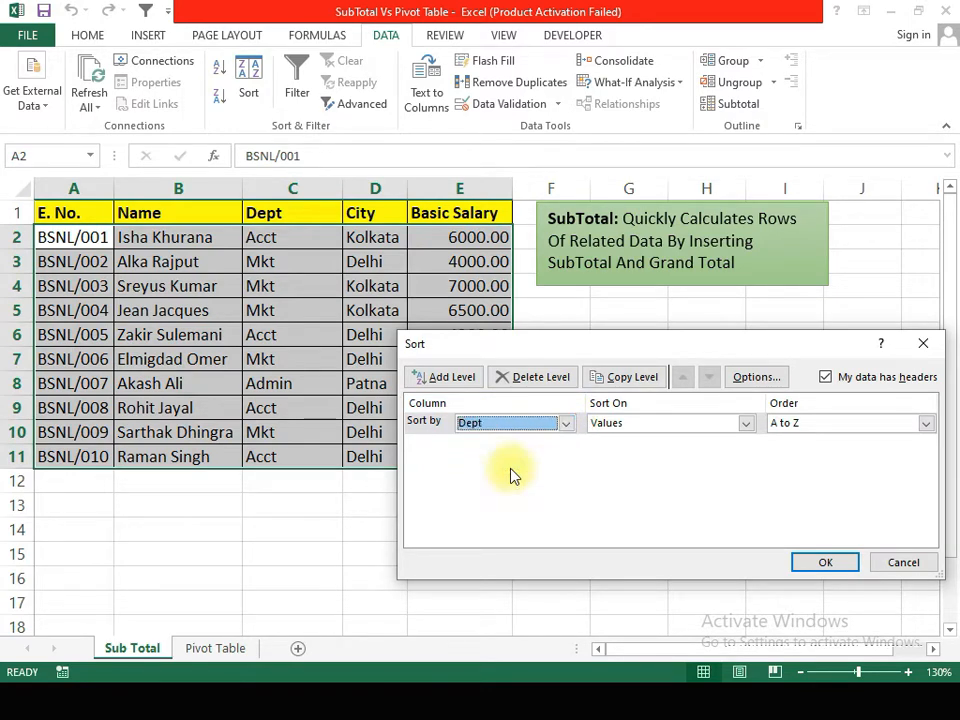
click(820, 563)
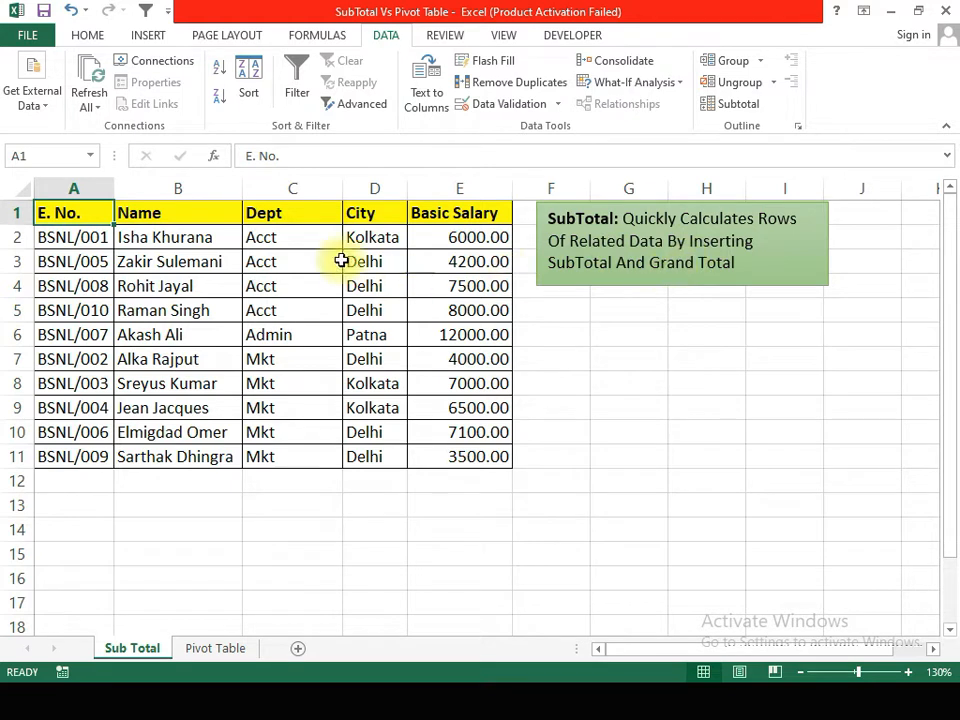
drag(268, 236, 435, 336)
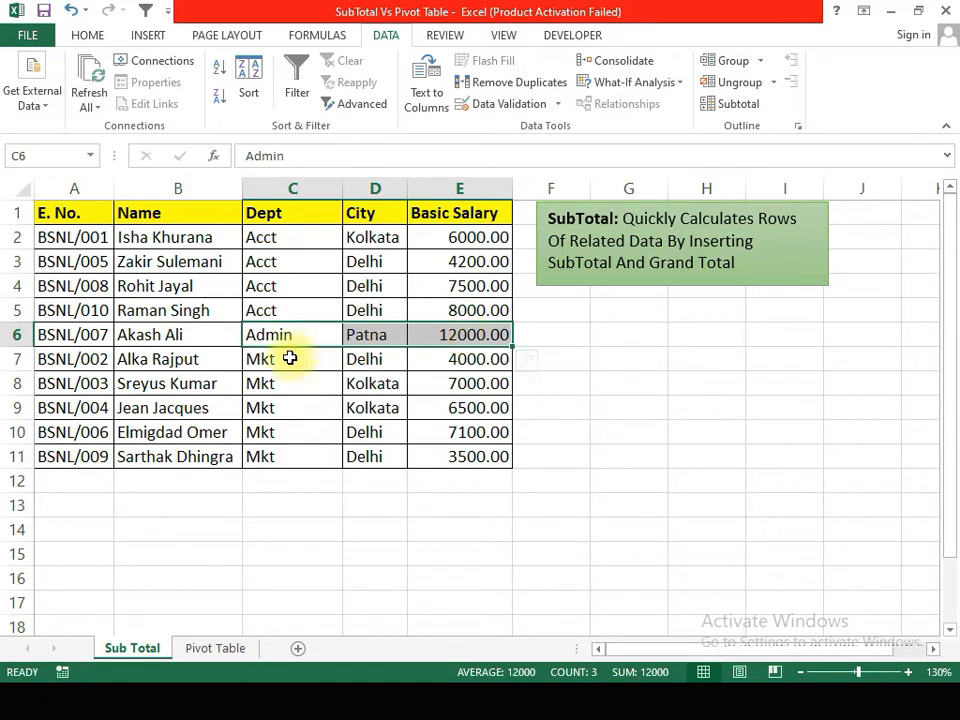
drag(290, 358, 289, 461)
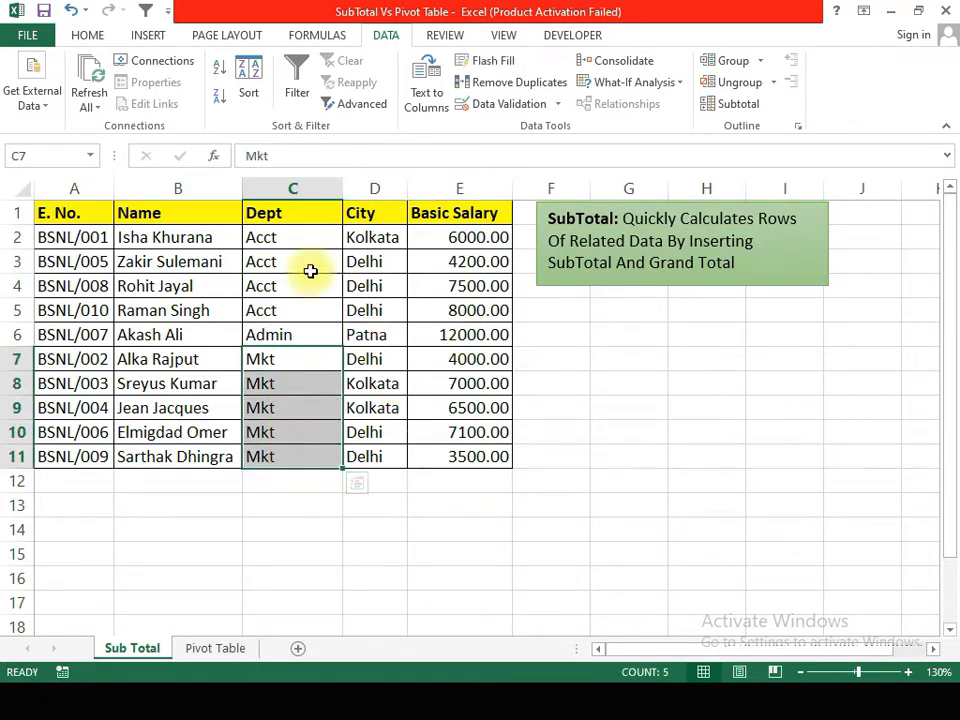
Step: Add subtotals to the sorted employee table at each change in Dept, using Sum on Basic Salary
click(178, 214)
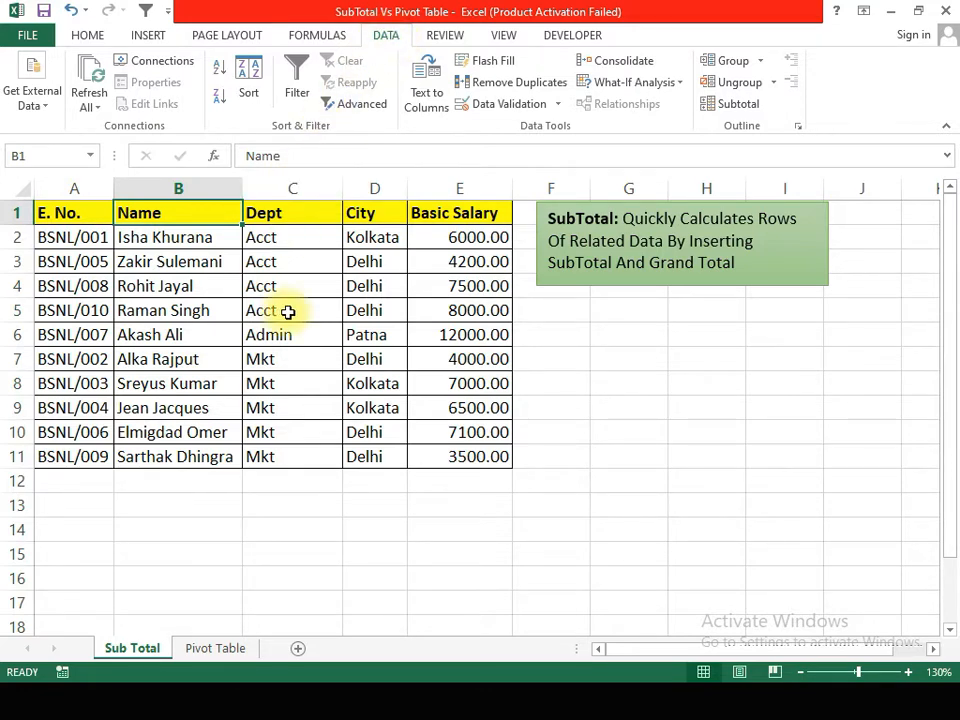
click(751, 106)
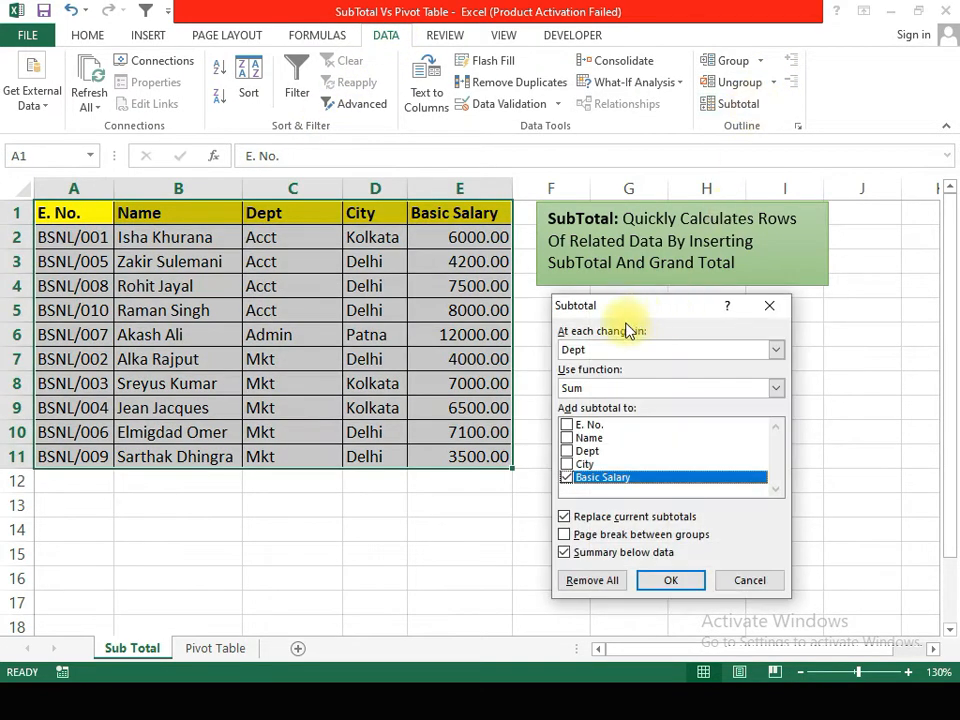
click(610, 352)
click(608, 352)
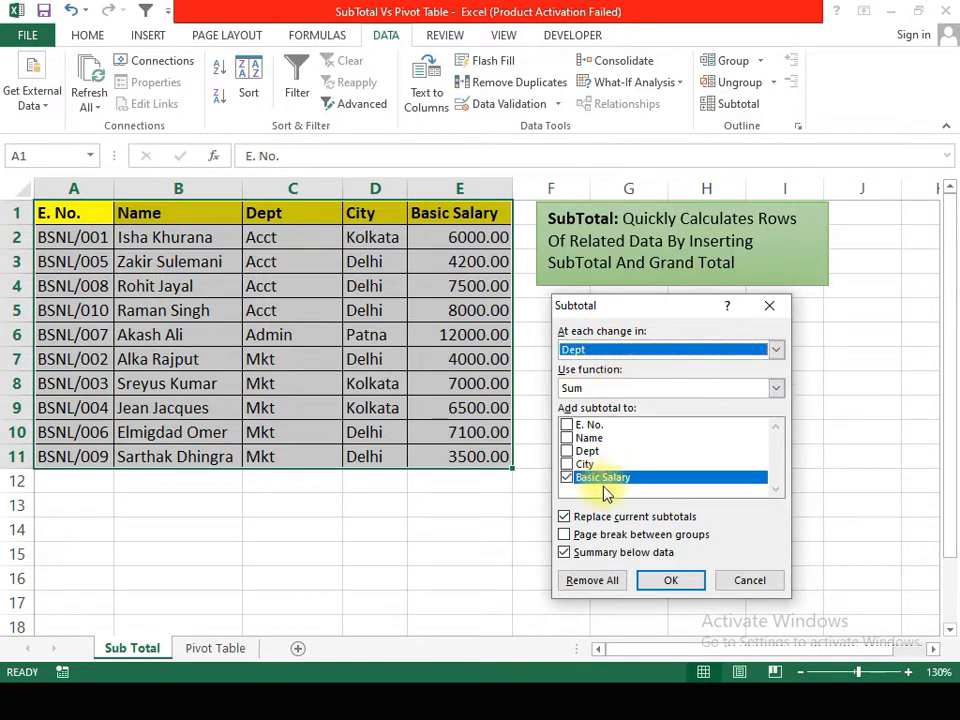
click(655, 581)
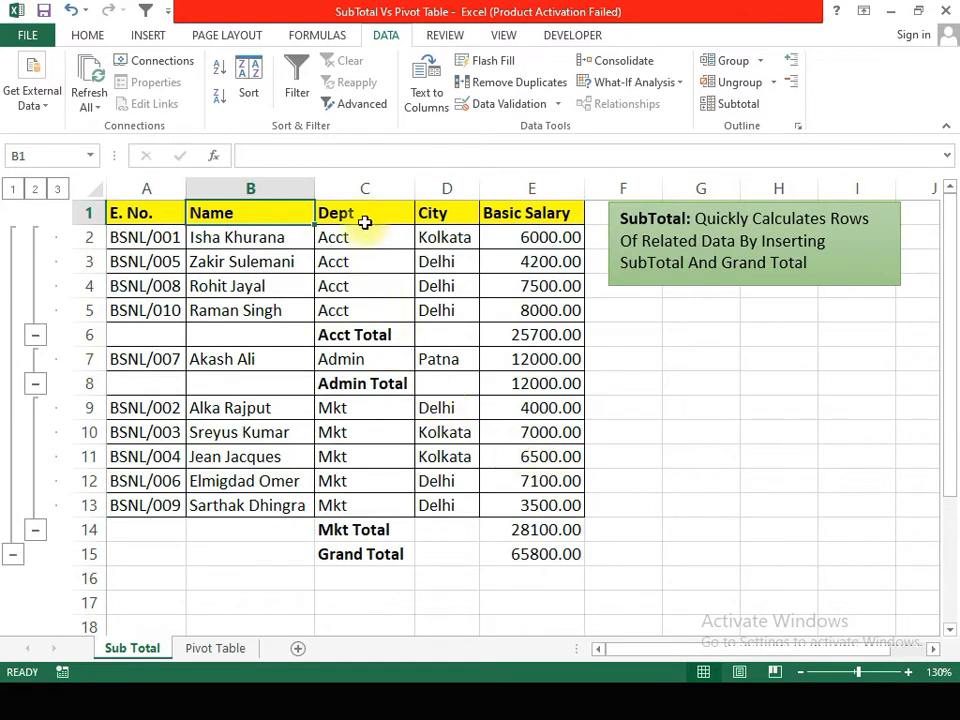
Step: Examine the Acct, Admin and Mkt subtotals and the grand total in the Basic Salary column
drag(357, 235, 351, 307)
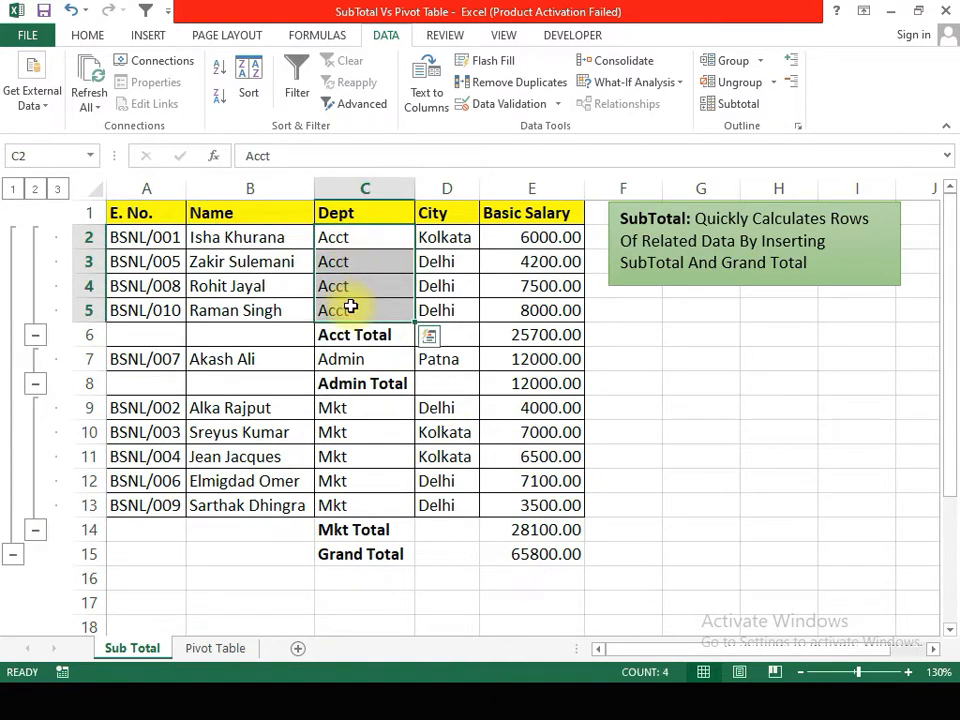
click(343, 336)
click(510, 336)
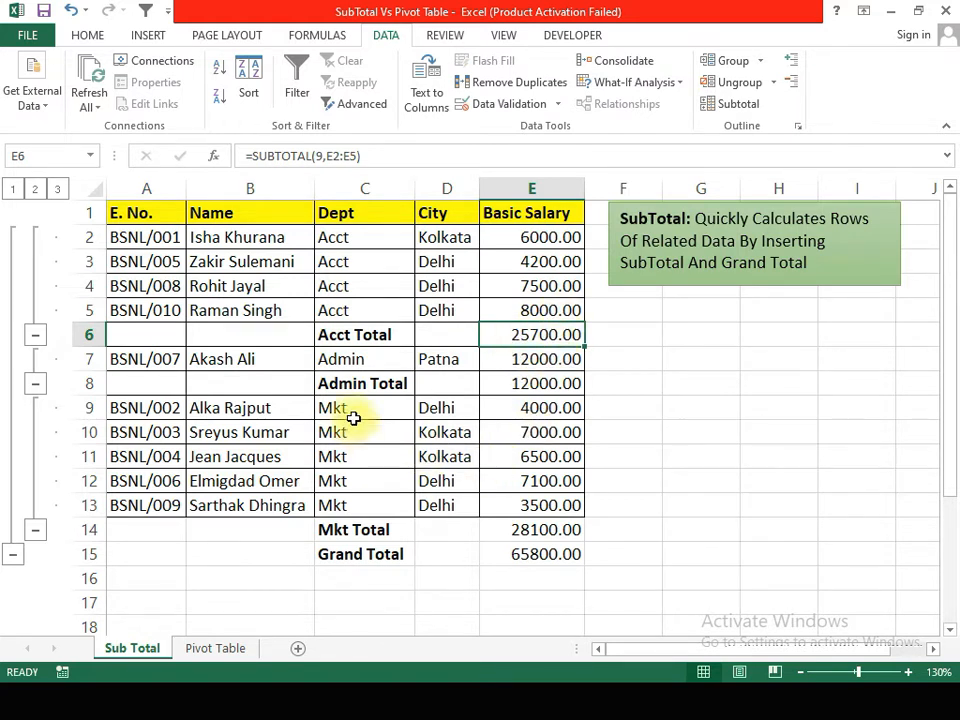
click(352, 377)
click(536, 380)
click(405, 530)
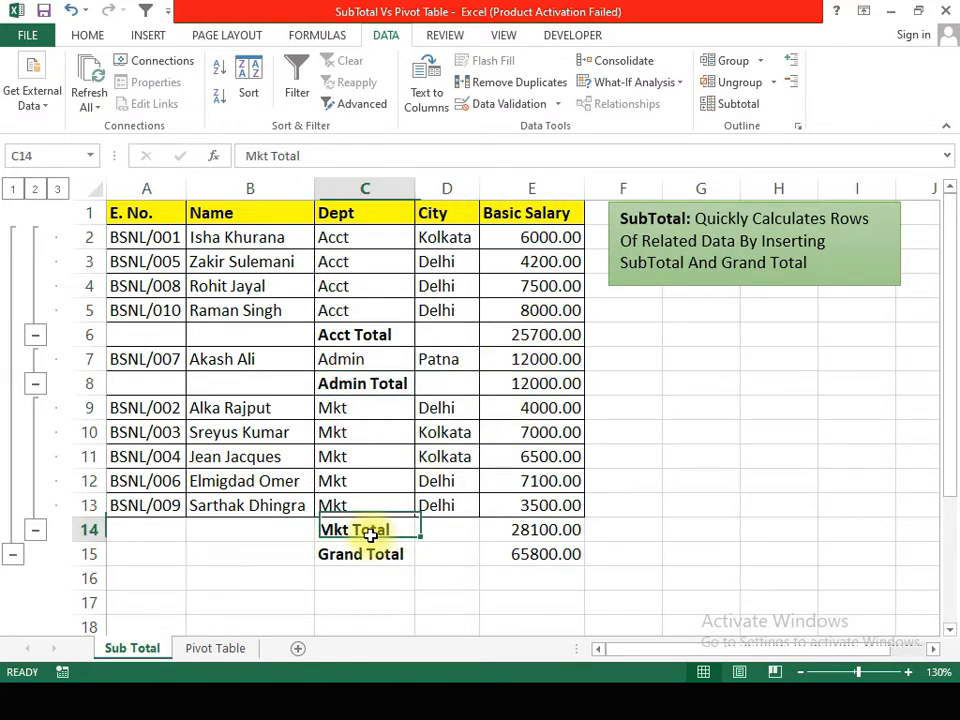
click(528, 530)
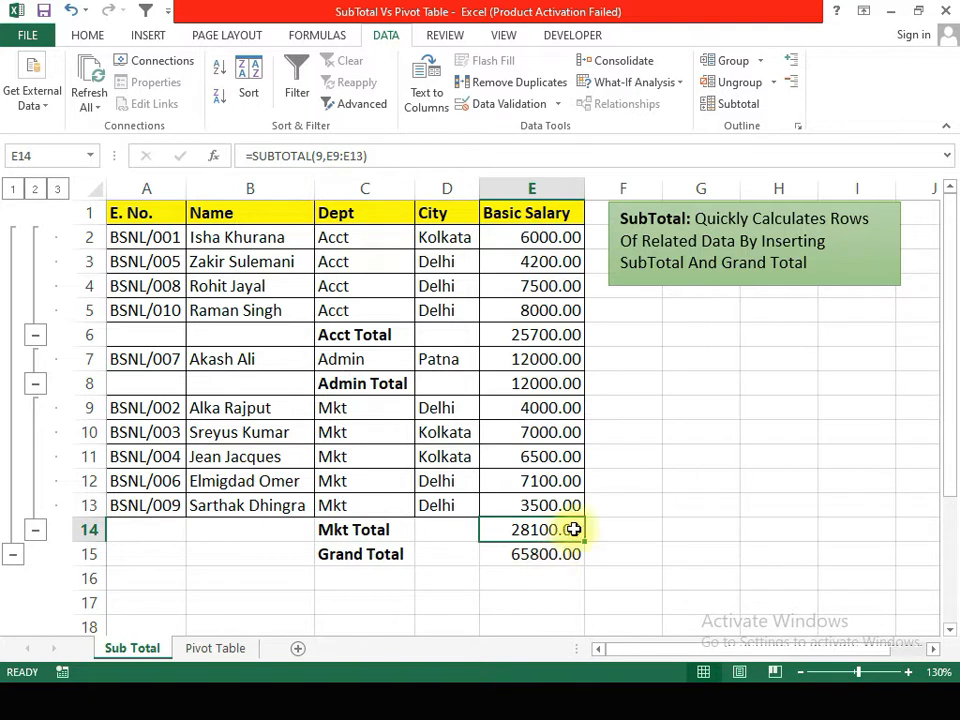
click(546, 559)
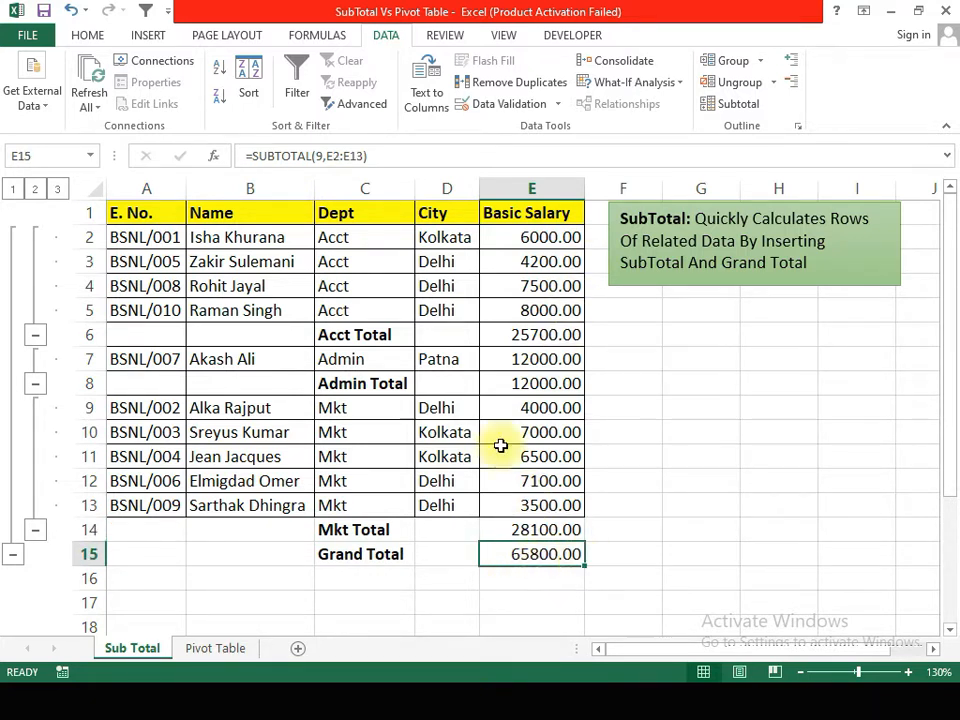
click(199, 264)
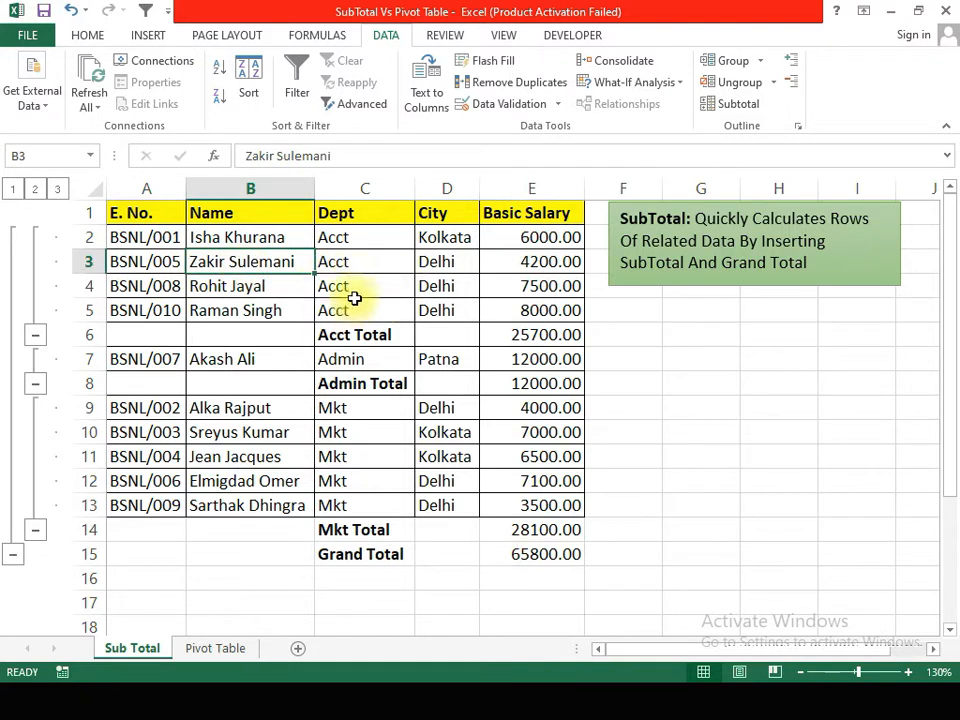
click(405, 332)
click(522, 332)
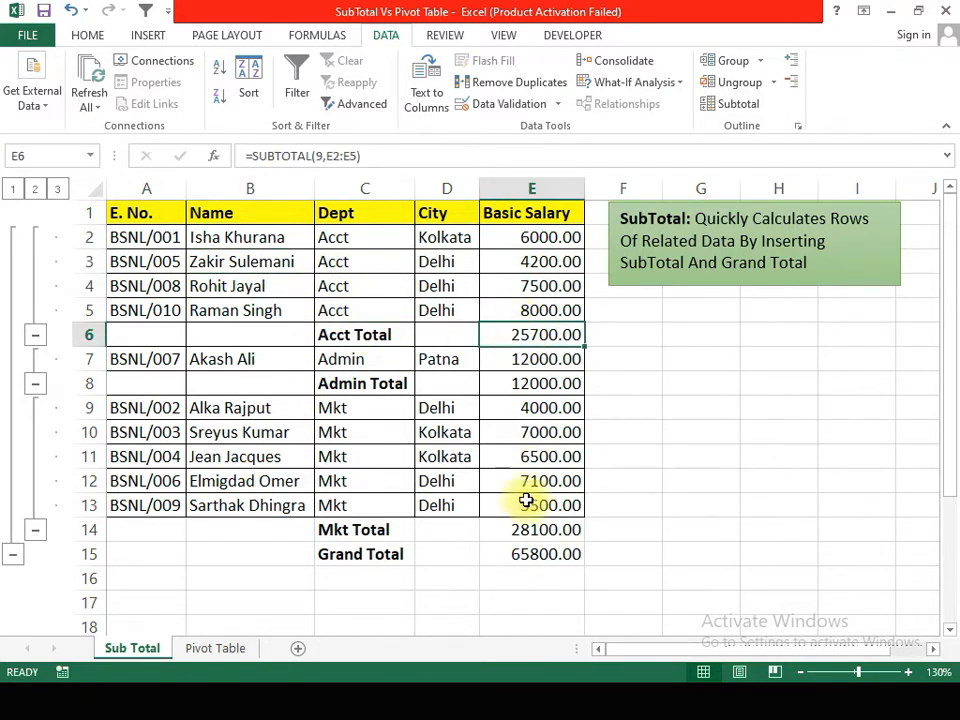
click(525, 550)
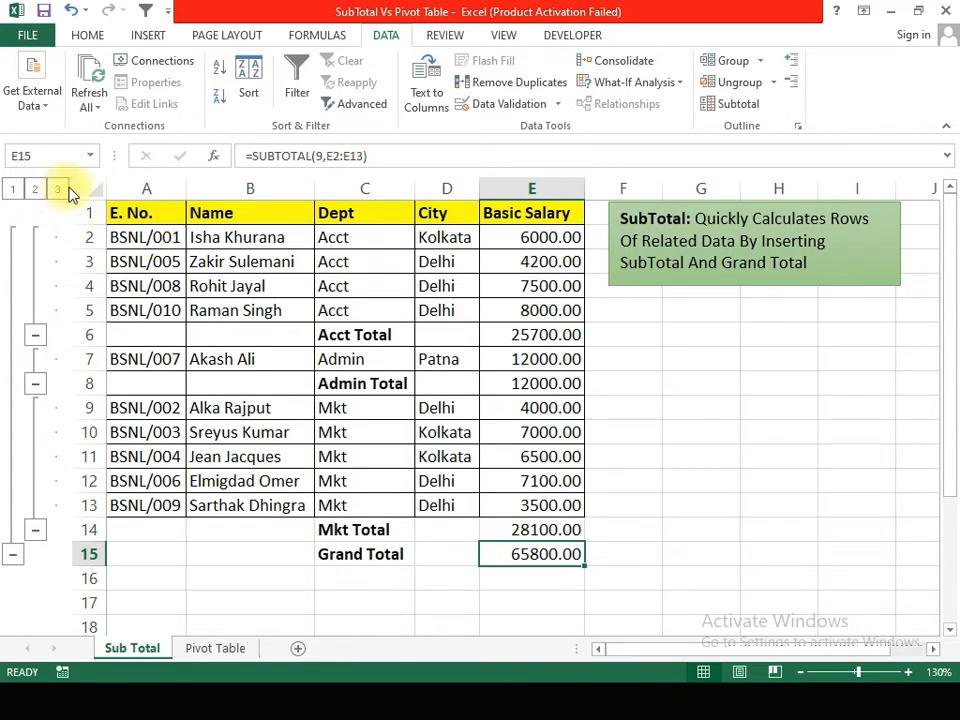
Step: Collapse the outline to level 1 for the grand total, and expand it to level 2 for the department subtotals
click(14, 189)
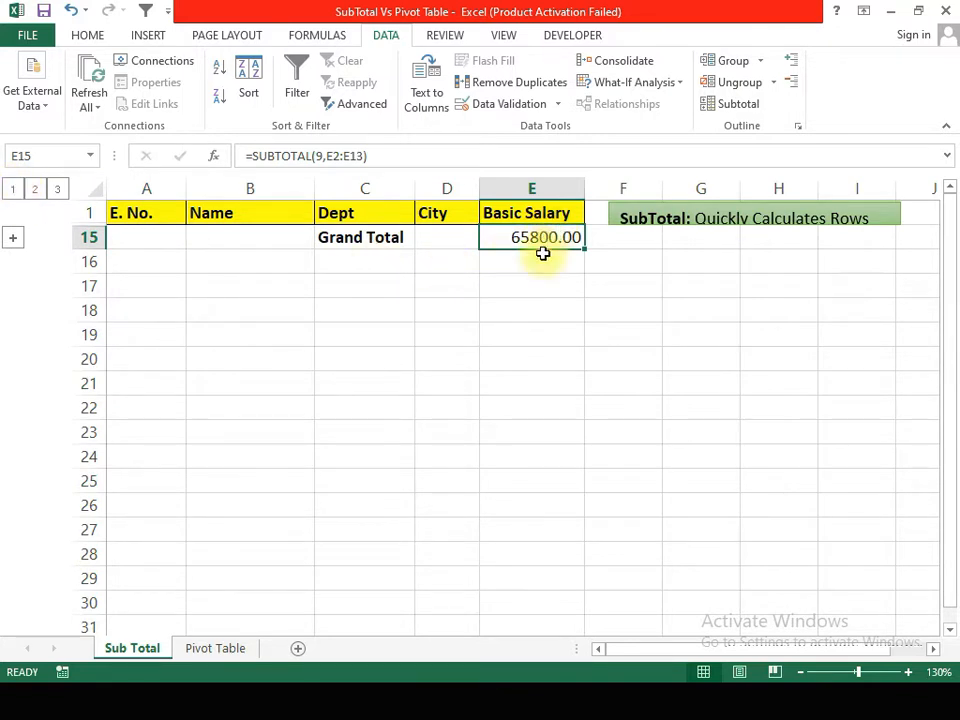
click(36, 189)
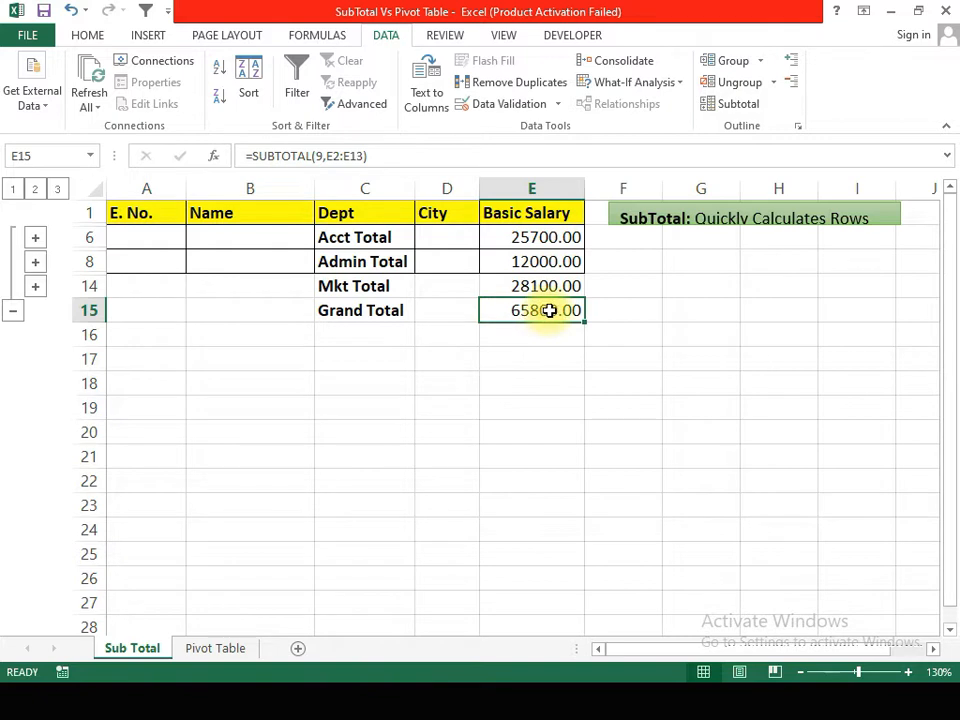
click(483, 289)
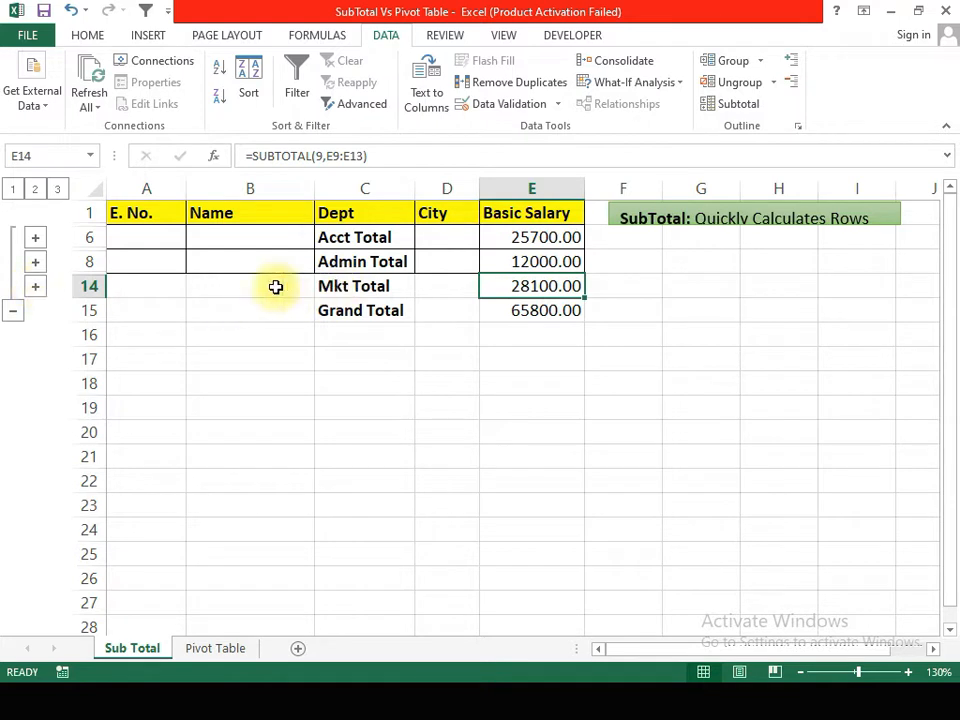
Step: Expand the Mkt group and check the sum of its basic salaries against the Mkt Total
click(35, 289)
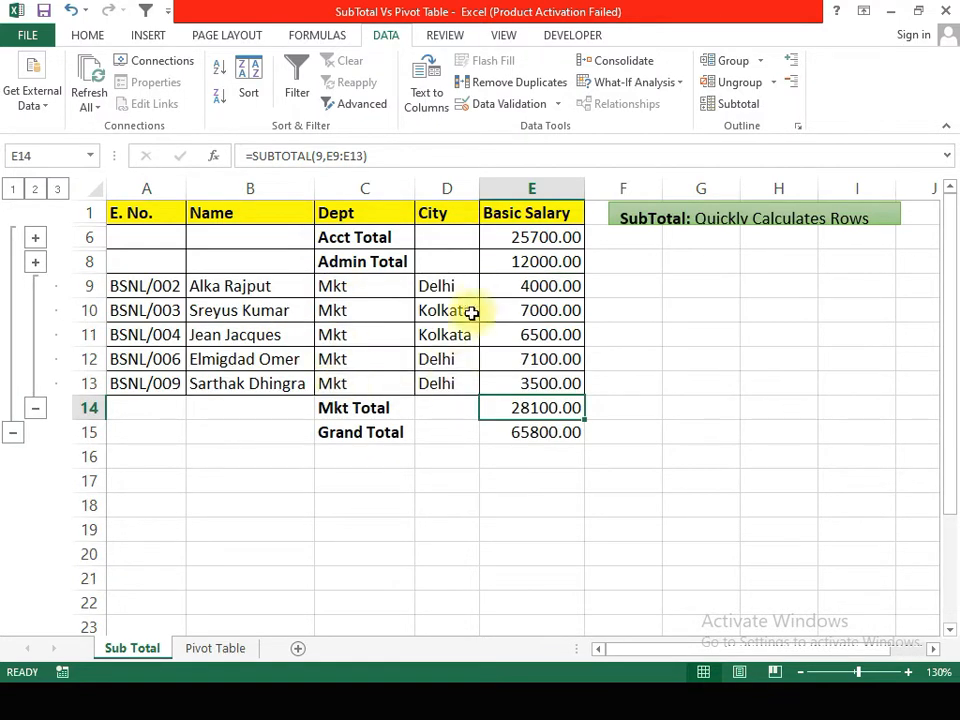
drag(553, 286, 551, 383)
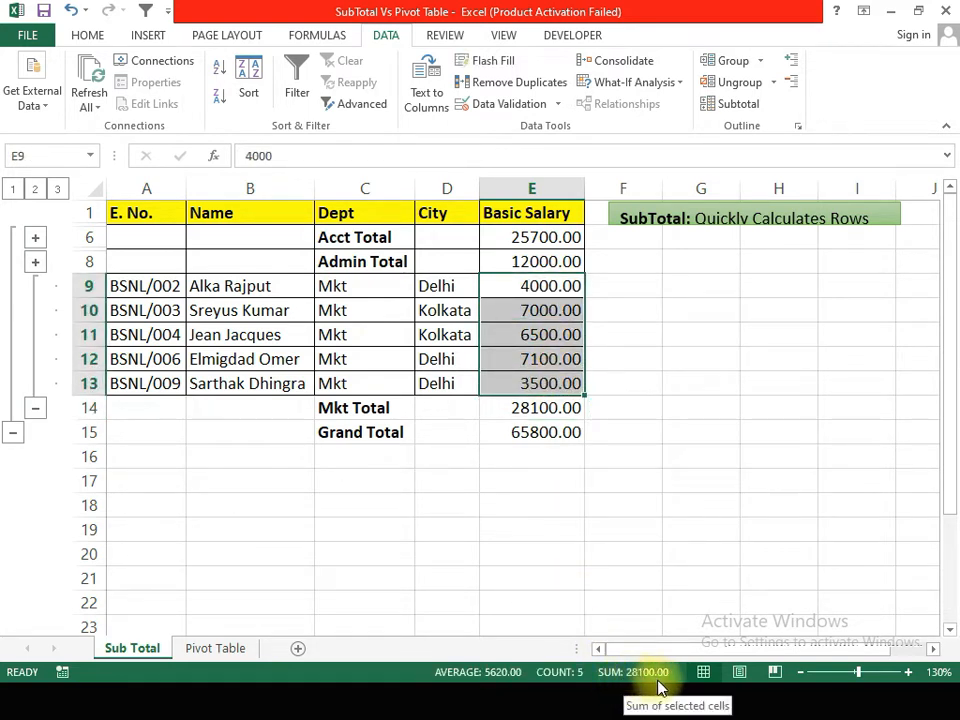
click(540, 407)
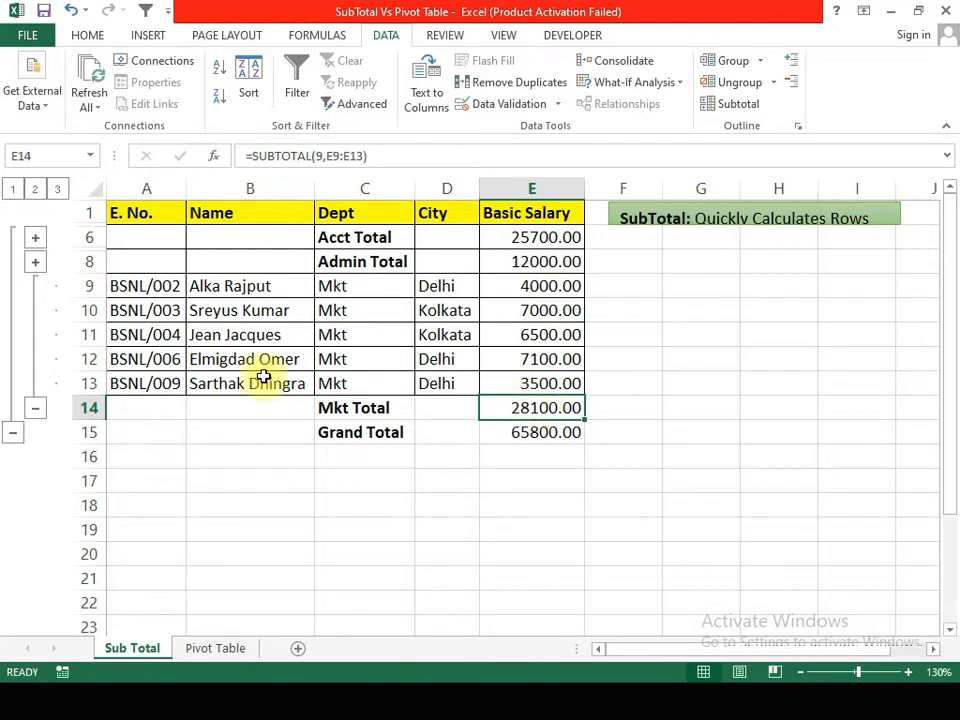
Step: Show all outline details at level 3, and collapse the Mkt, Admin and Acct groups and the grand total group one by one
click(58, 191)
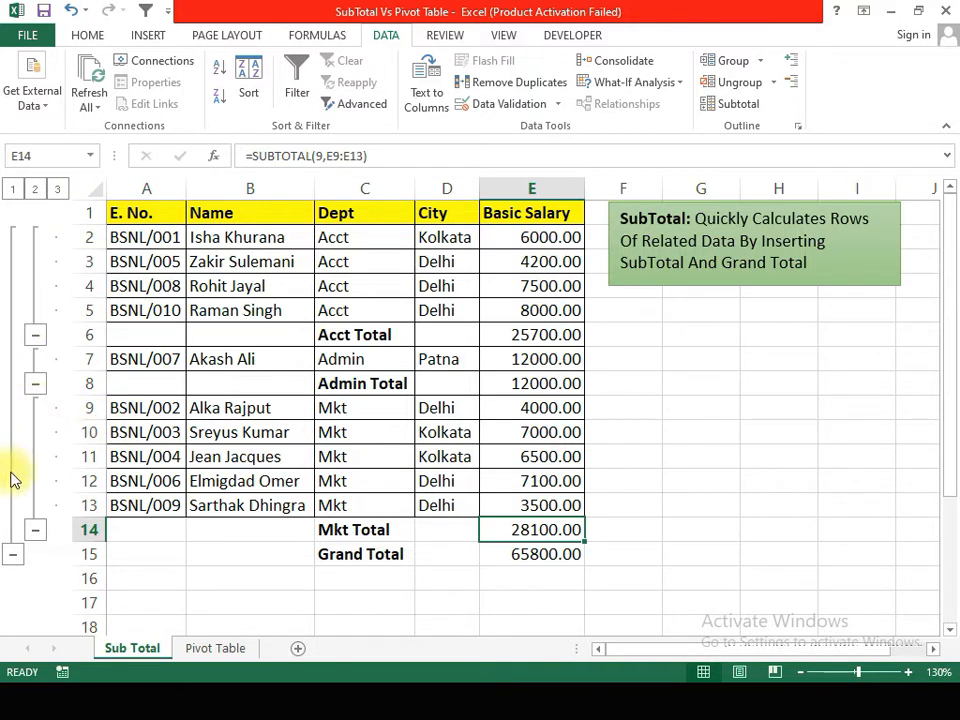
click(36, 531)
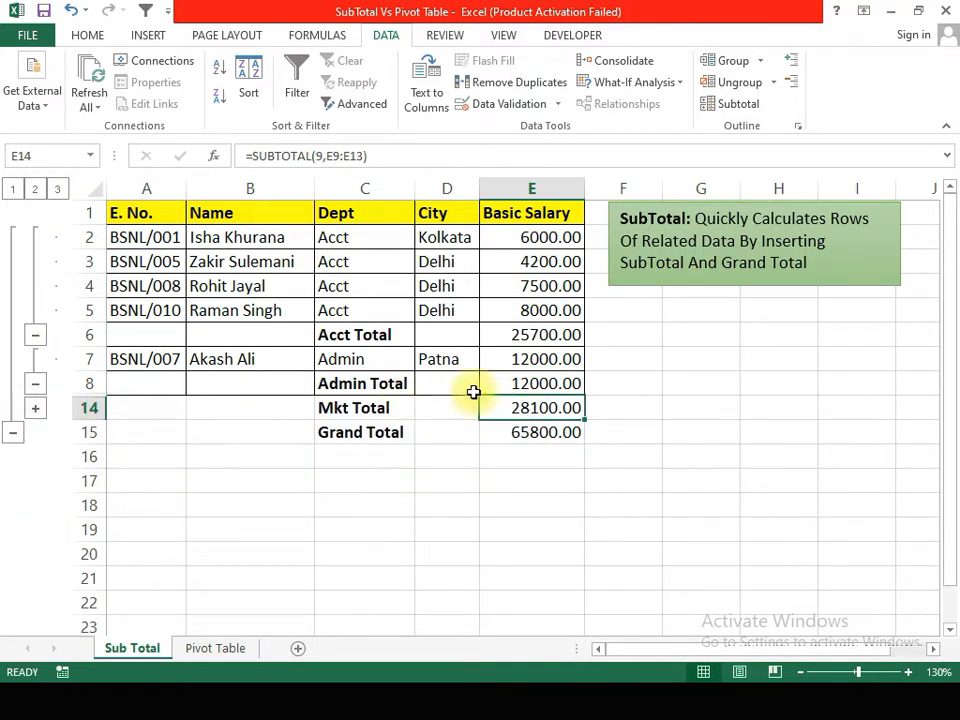
click(36, 384)
click(36, 343)
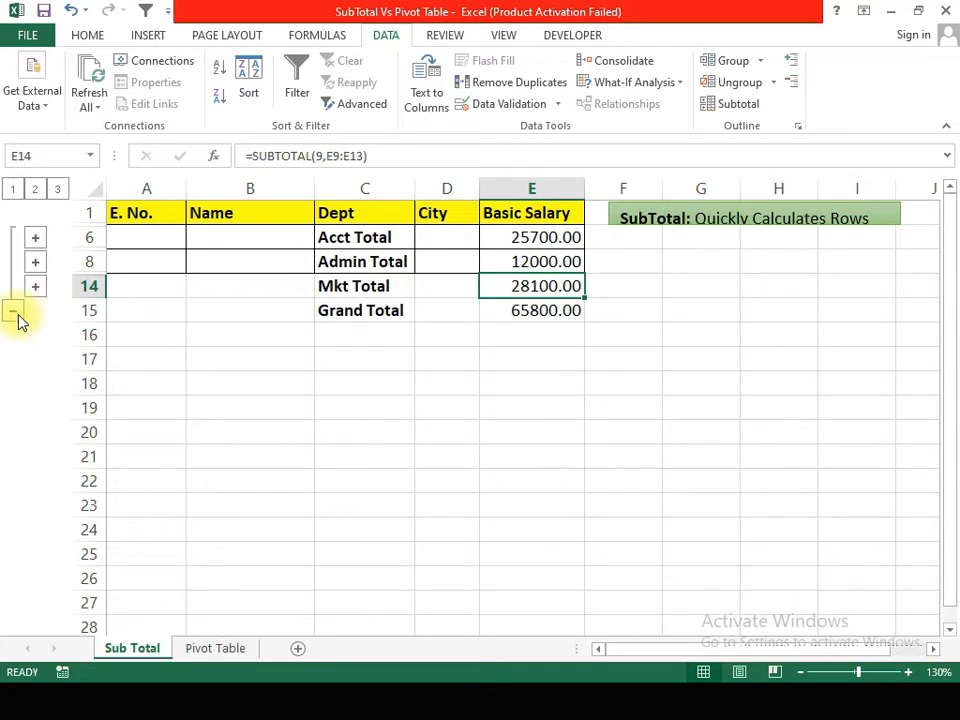
click(13, 311)
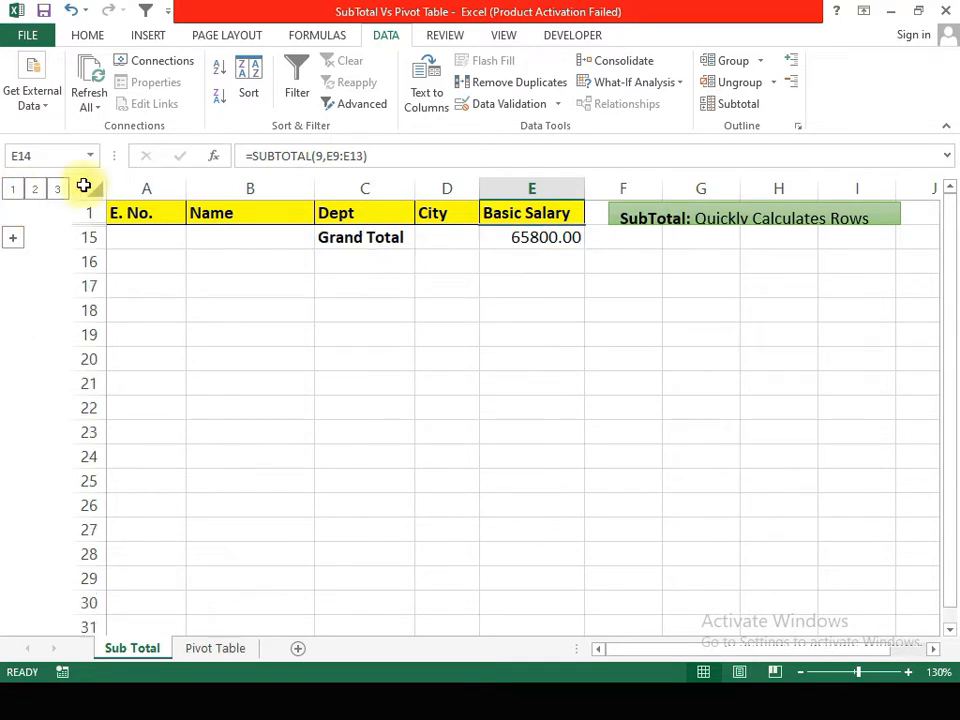
Step: Compare outline levels 2 and 3, return to level 2, and review the Subtotal settings without applying them
click(33, 190)
click(55, 190)
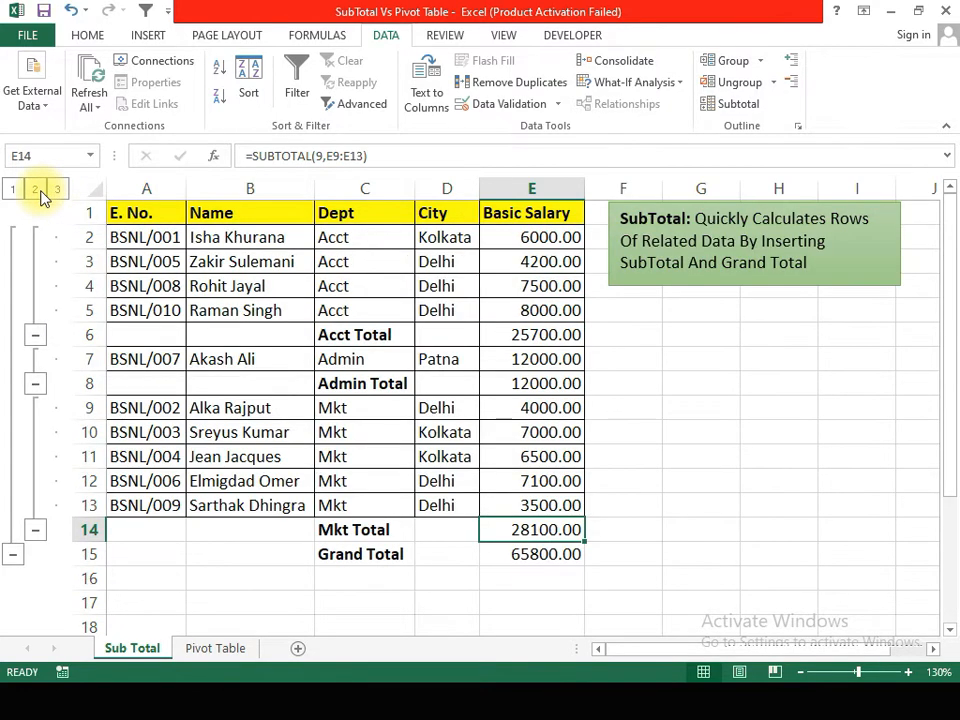
click(35, 190)
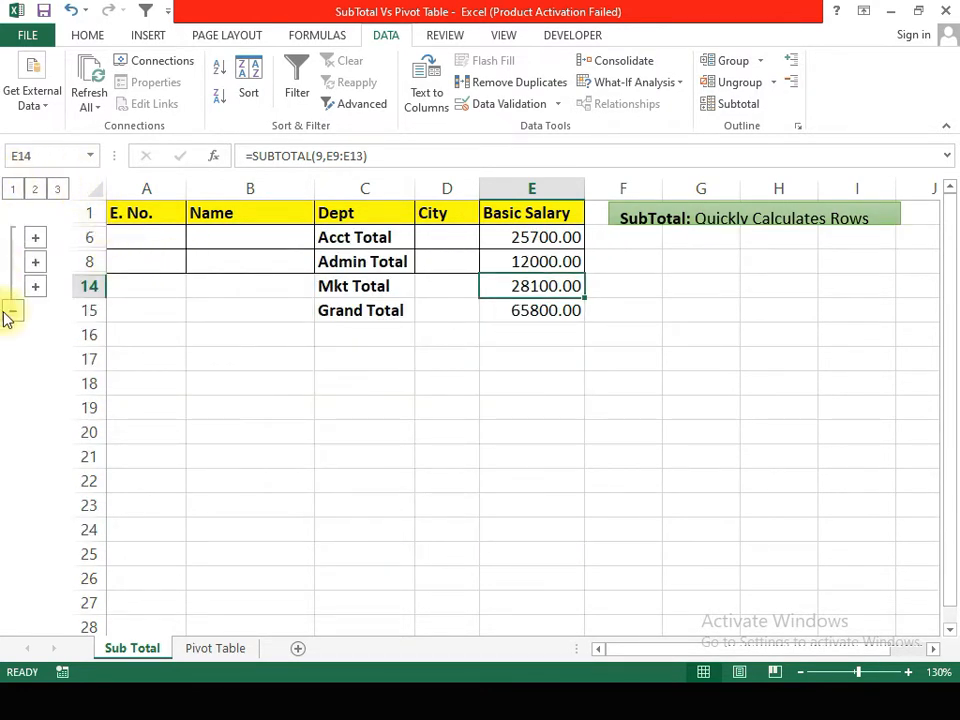
click(748, 110)
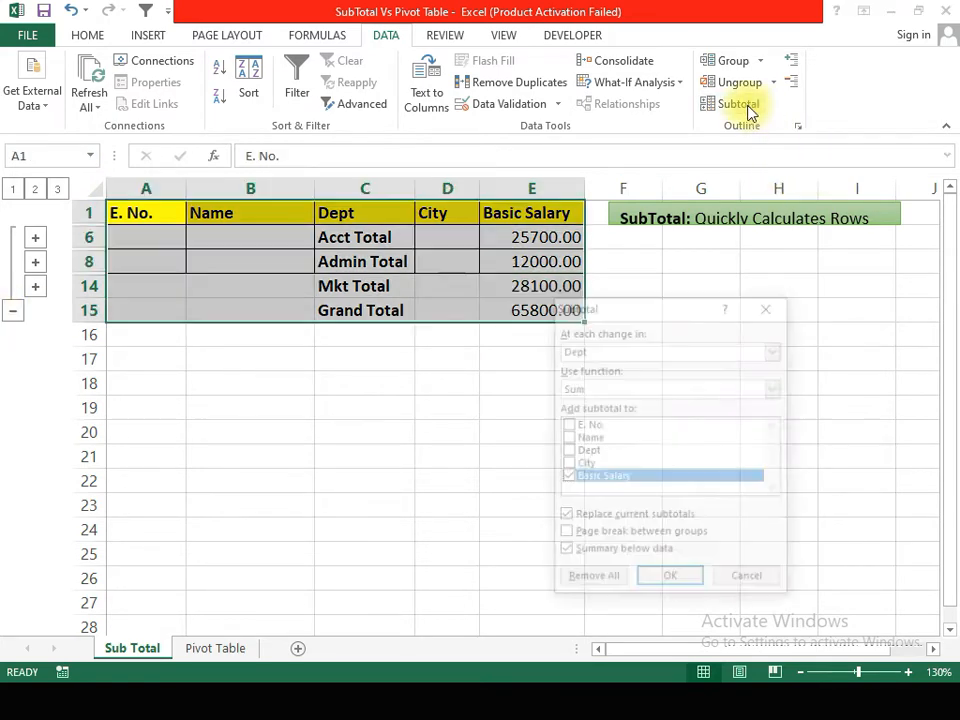
click(745, 580)
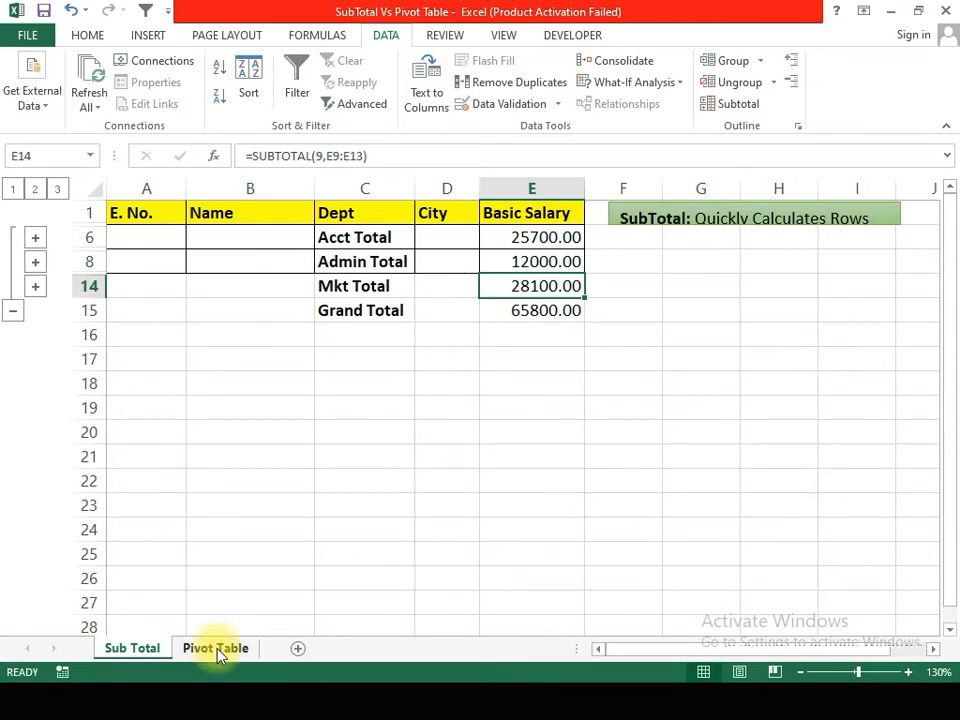
Step: Switch to the Pivot Table sheet and look over the unsorted employee table
click(216, 648)
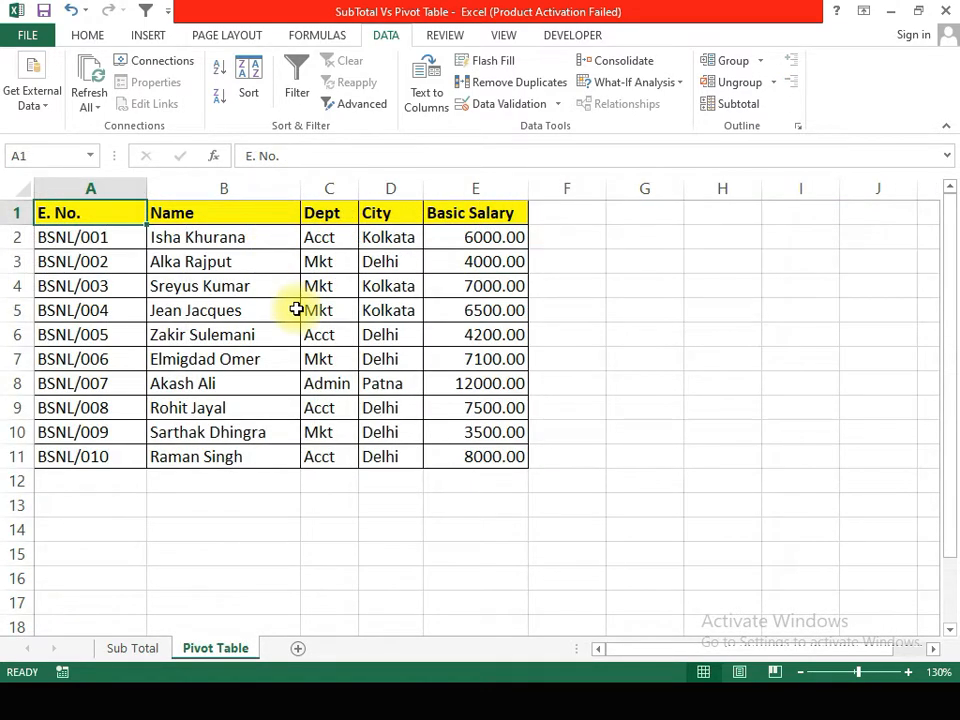
click(241, 290)
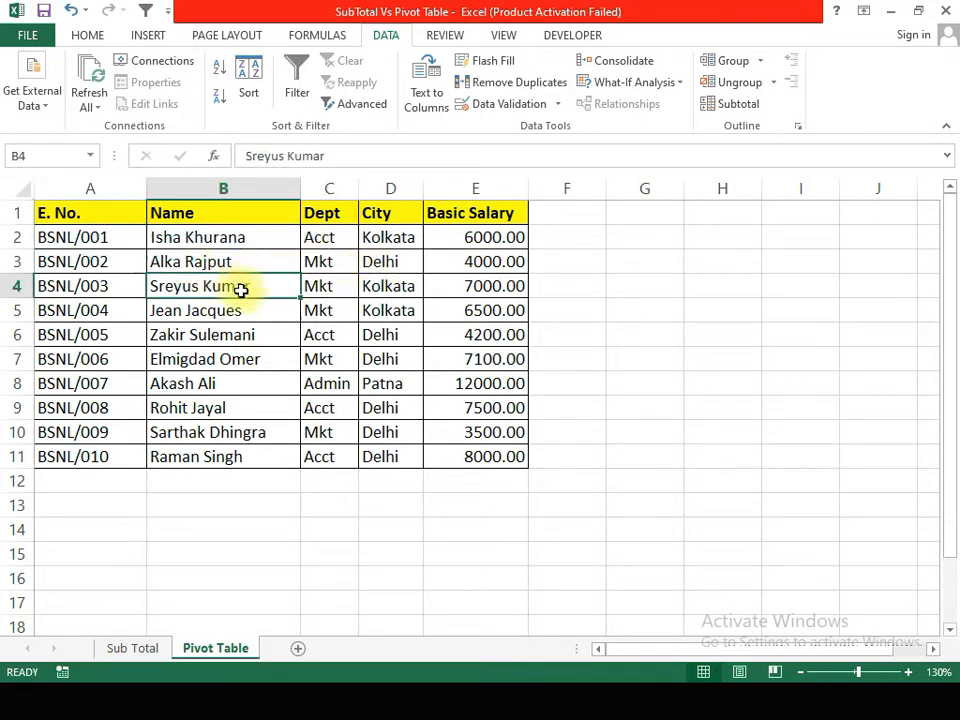
click(193, 326)
click(366, 332)
click(317, 334)
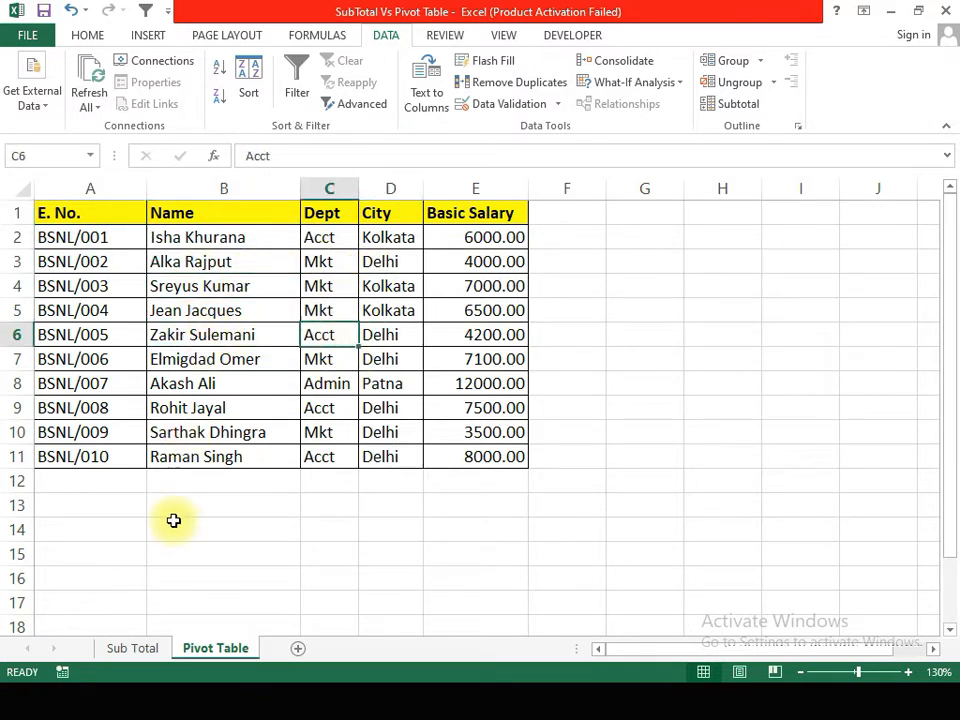
Step: Create a PivotTable from the employee data A1:E11, placed on the existing worksheet at cell A14
click(208, 285)
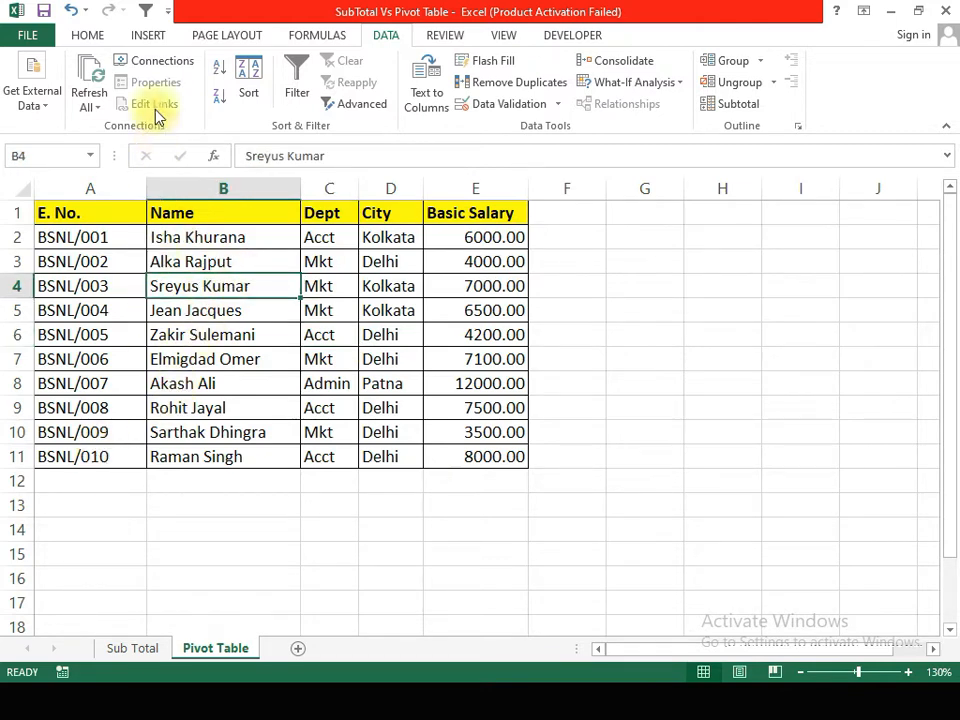
click(146, 37)
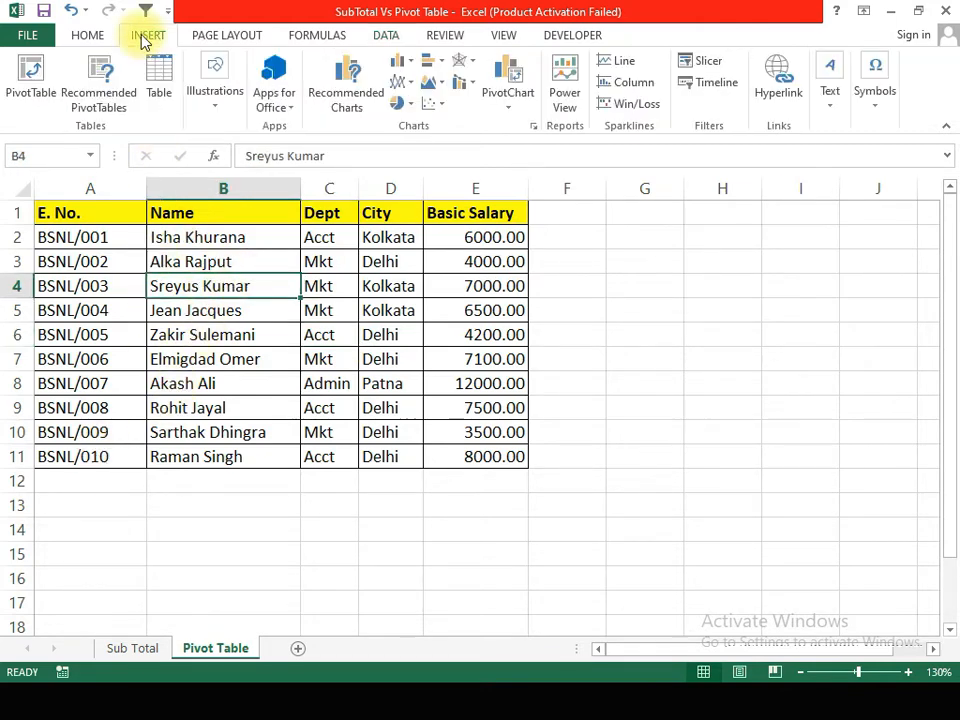
click(29, 85)
drag(639, 313, 705, 211)
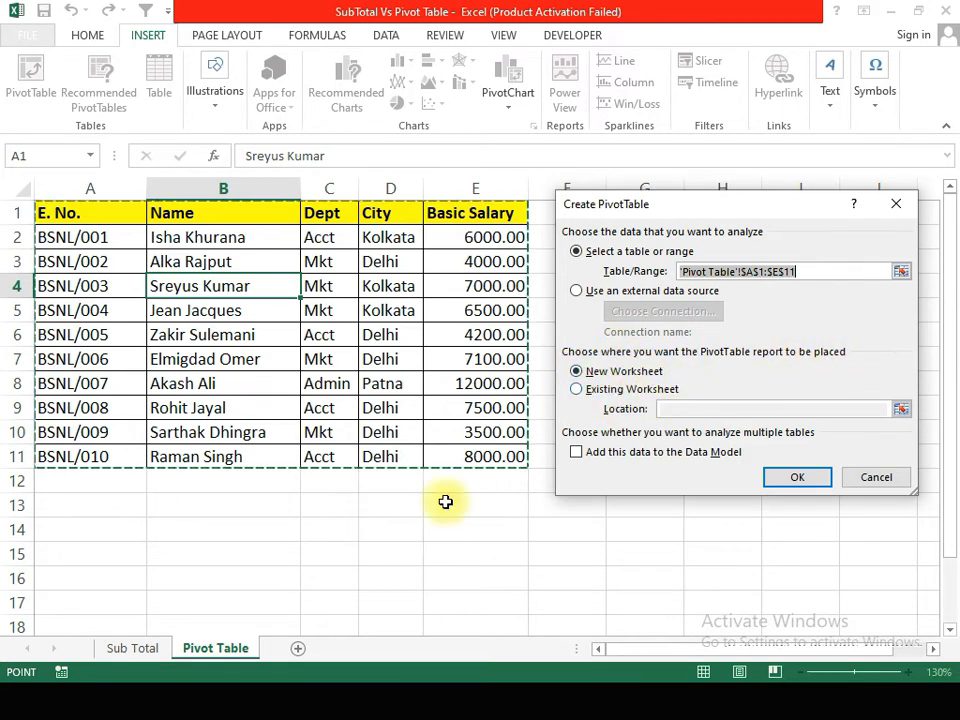
click(577, 391)
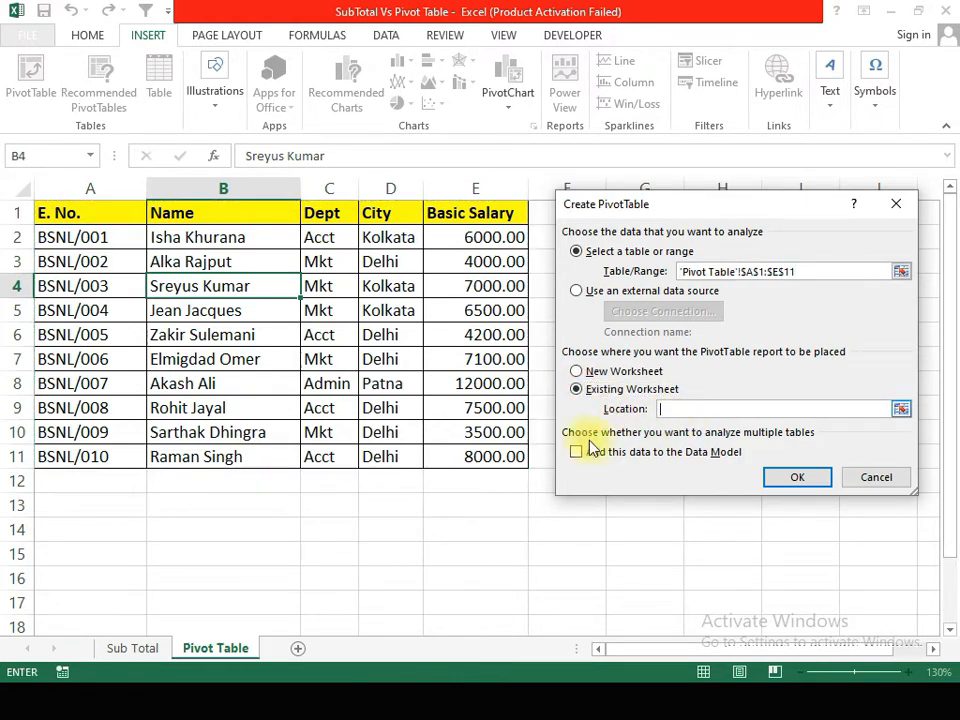
click(73, 527)
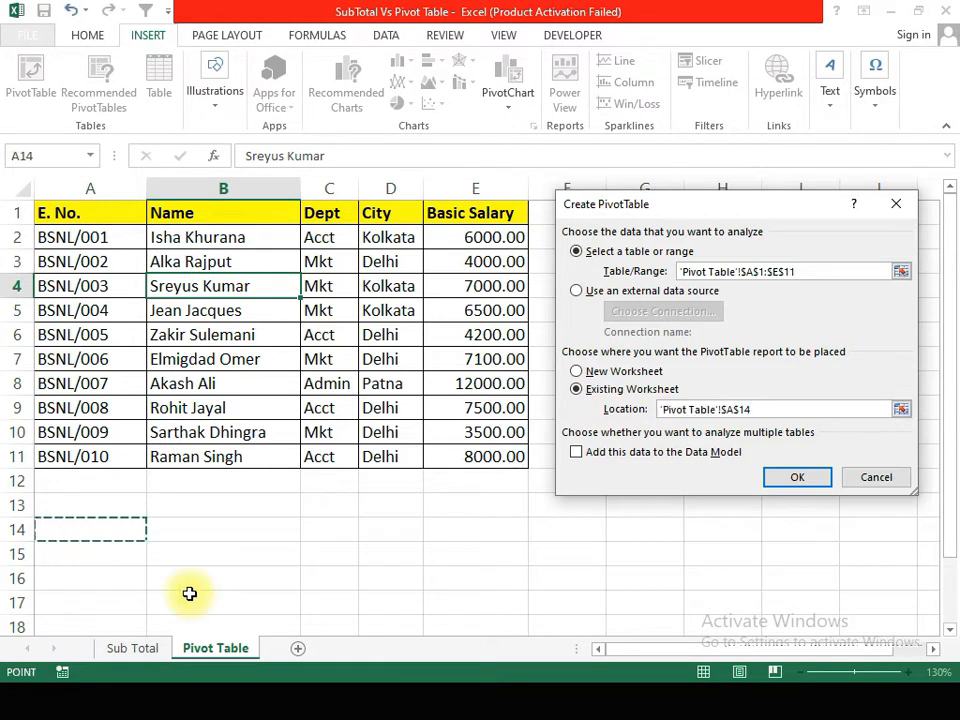
click(797, 477)
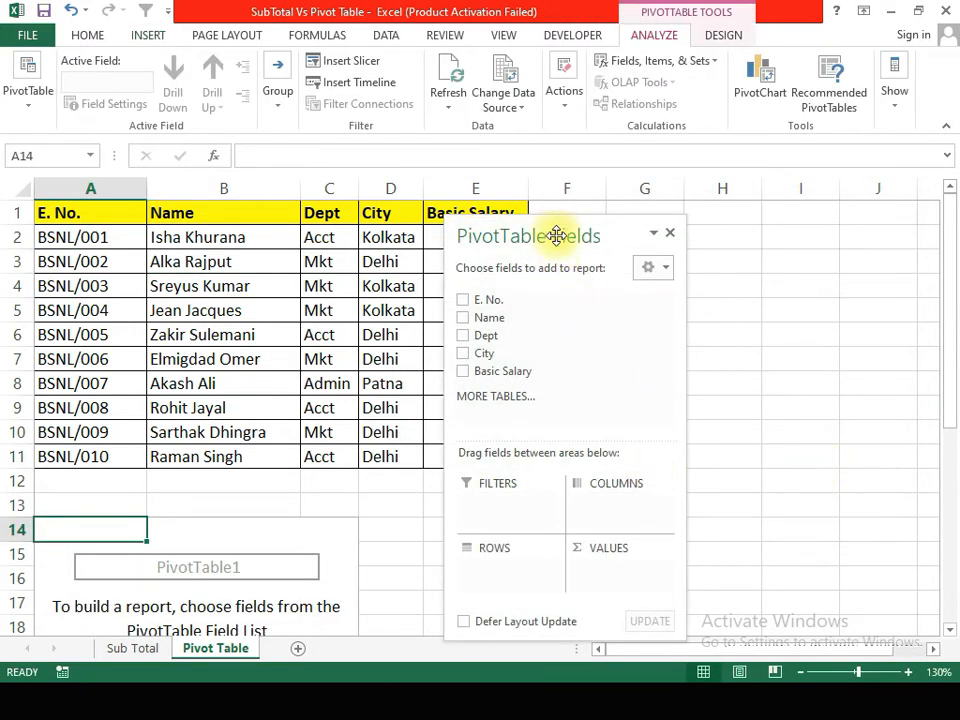
Step: Add Dept to the PivotTable rows and Basic Salary as summed values, and close the field list
drag(555, 236, 762, 214)
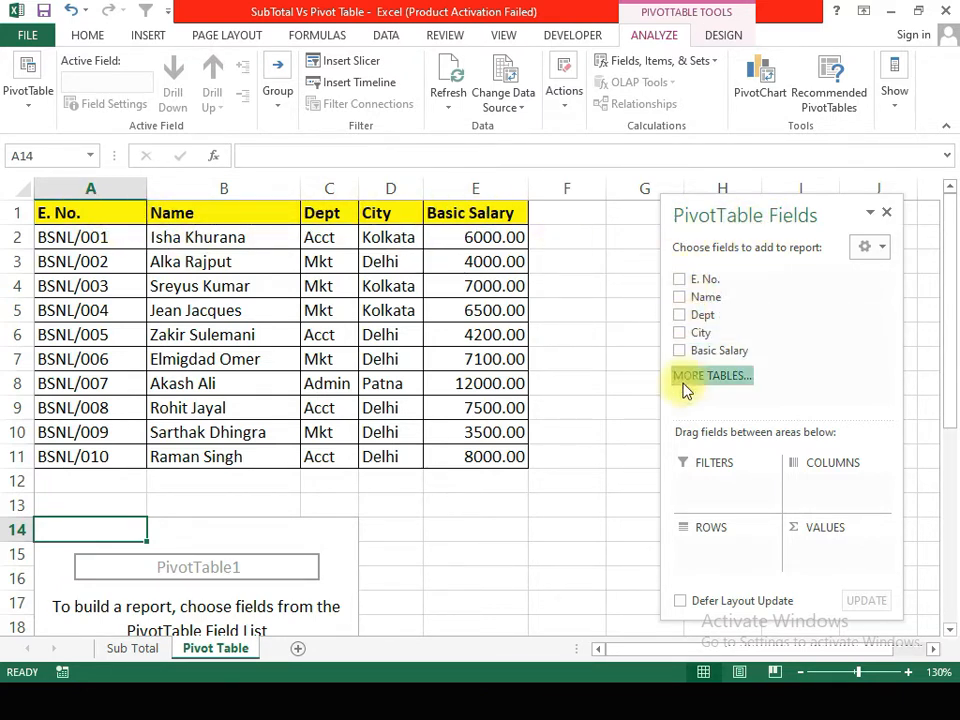
click(680, 317)
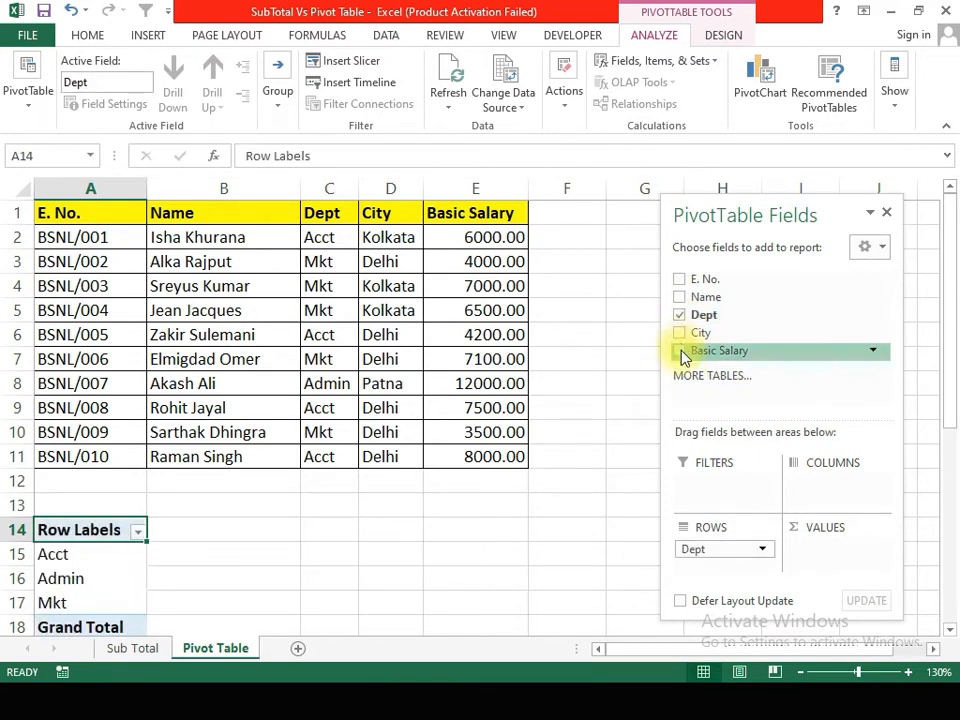
click(681, 350)
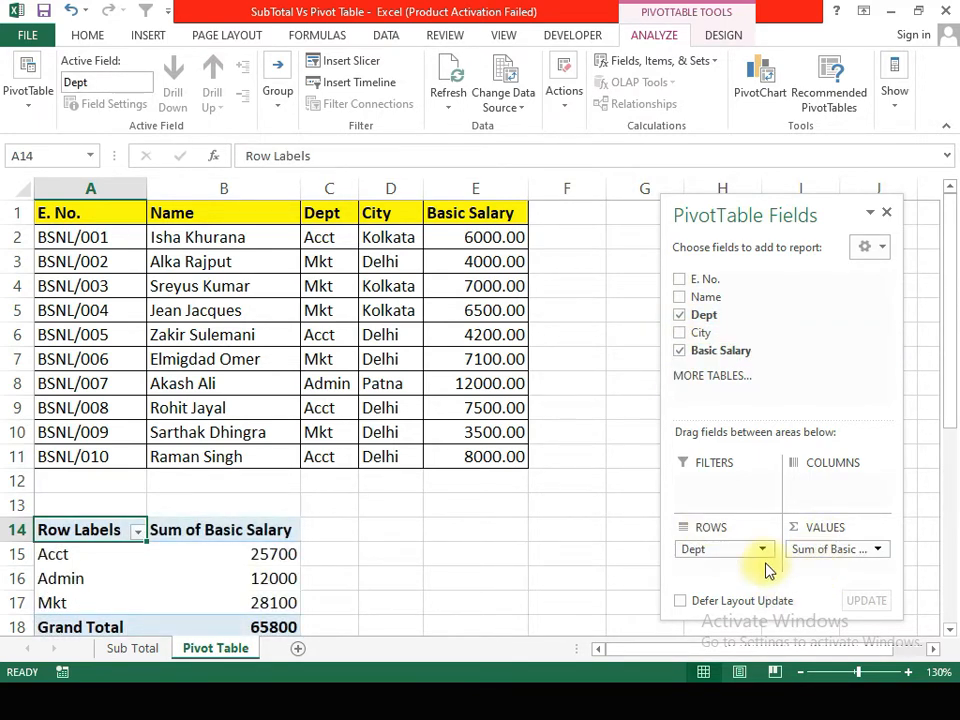
click(886, 214)
scroll(527, 405, down, 1)
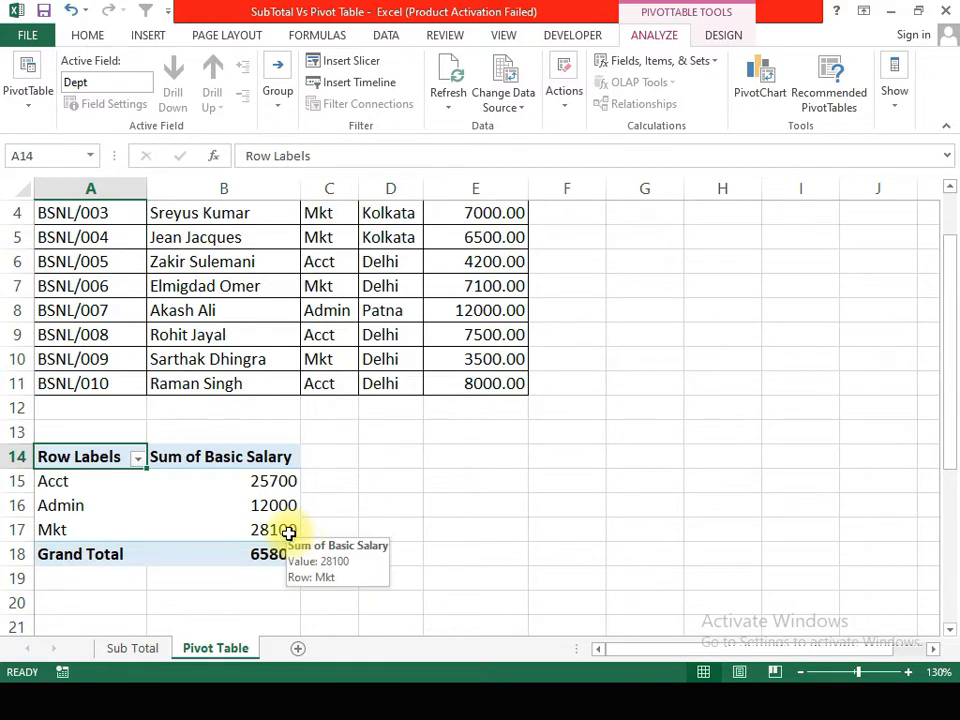
Step: Compare the department totals and grand total on the Sub Total sheet with those in the PivotTable on the Pivot Table sheet
click(140, 652)
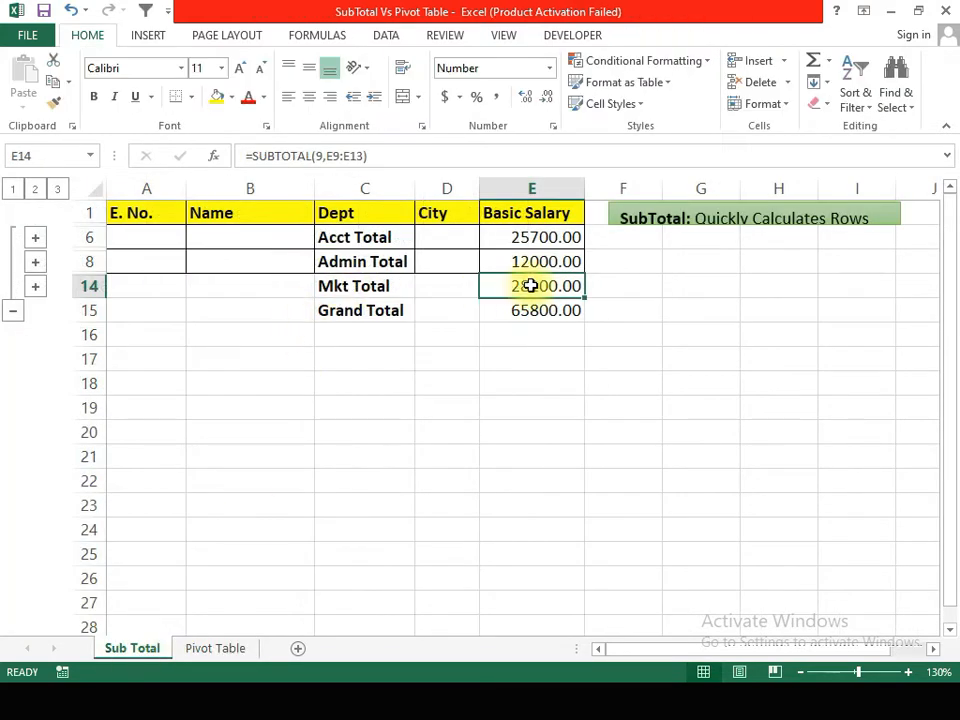
click(212, 647)
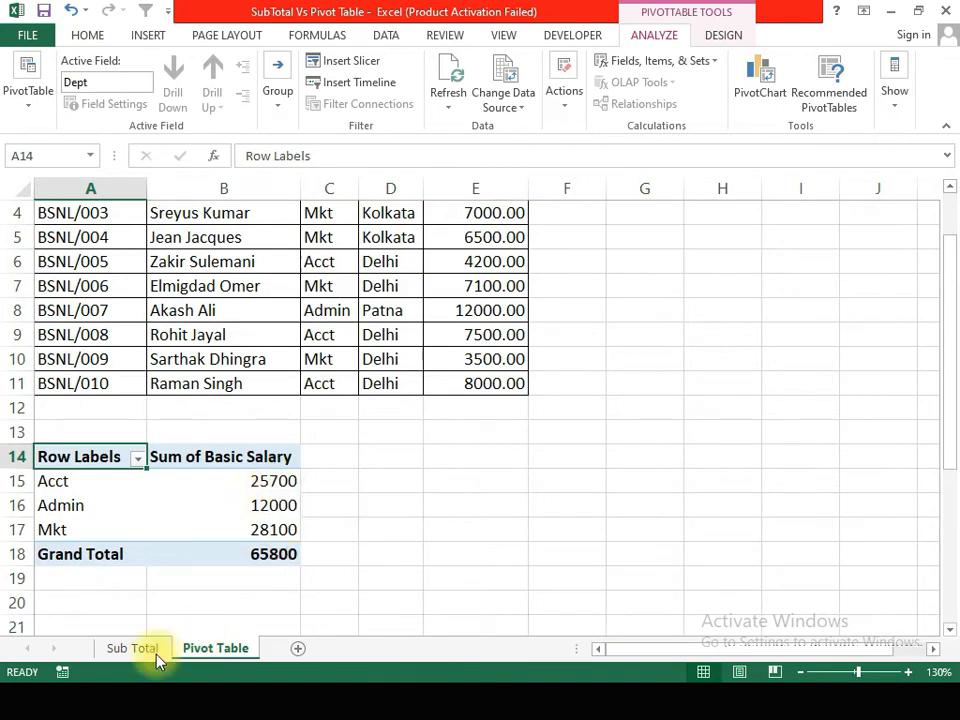
click(131, 649)
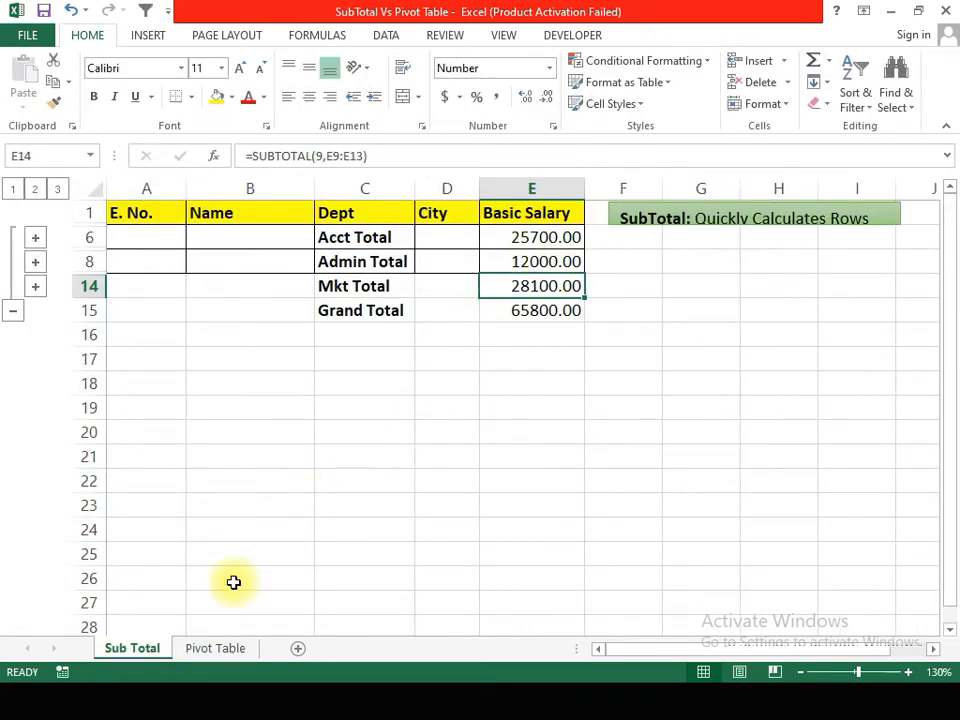
click(212, 650)
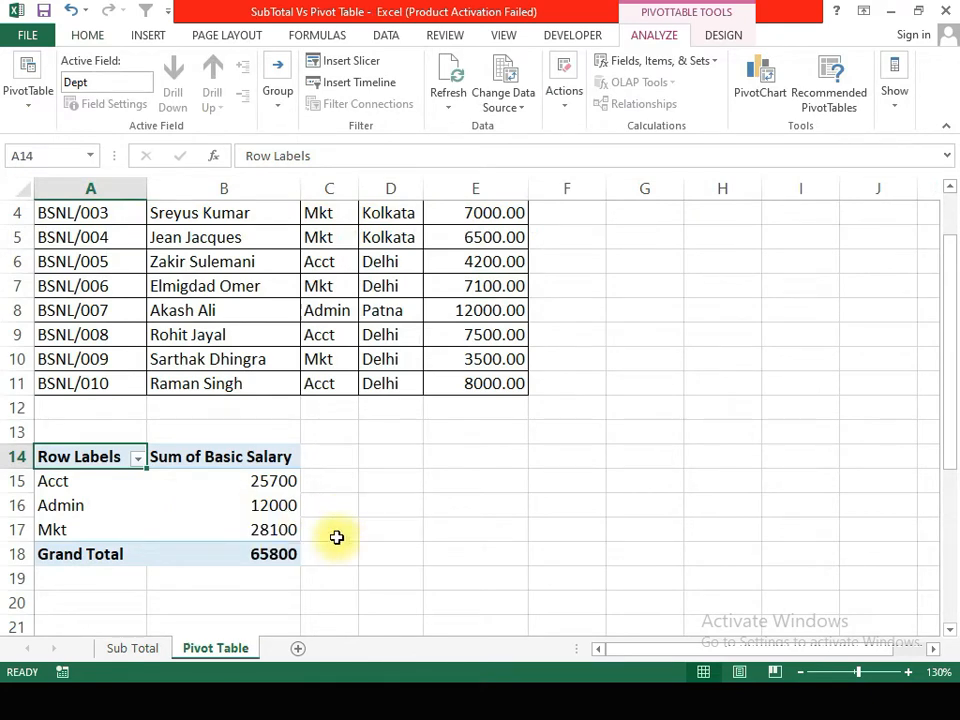
click(132, 649)
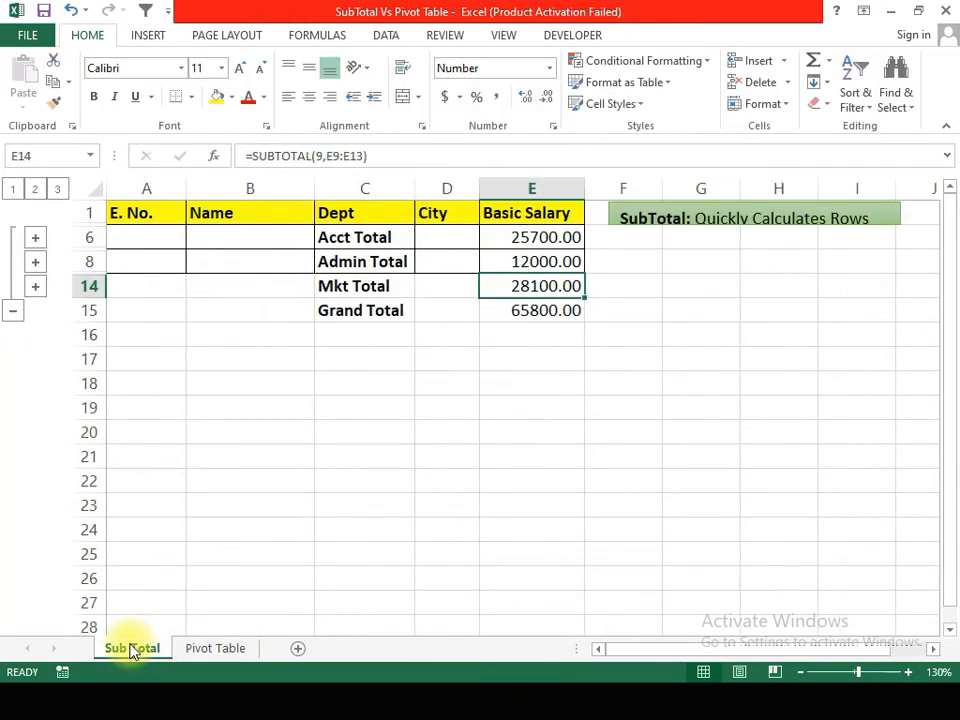
click(215, 649)
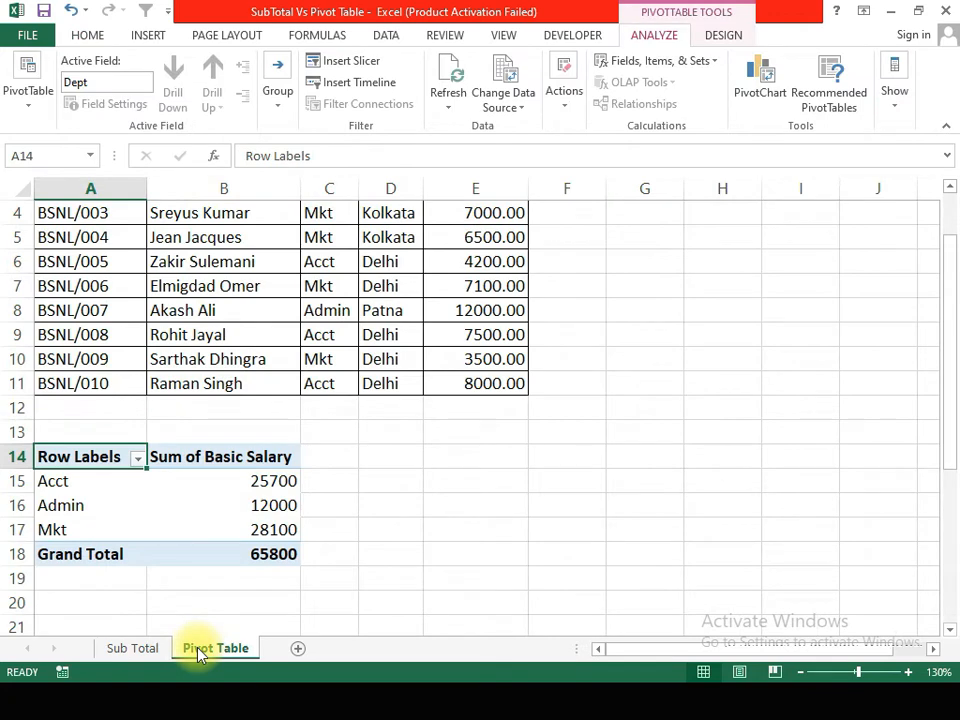
click(158, 654)
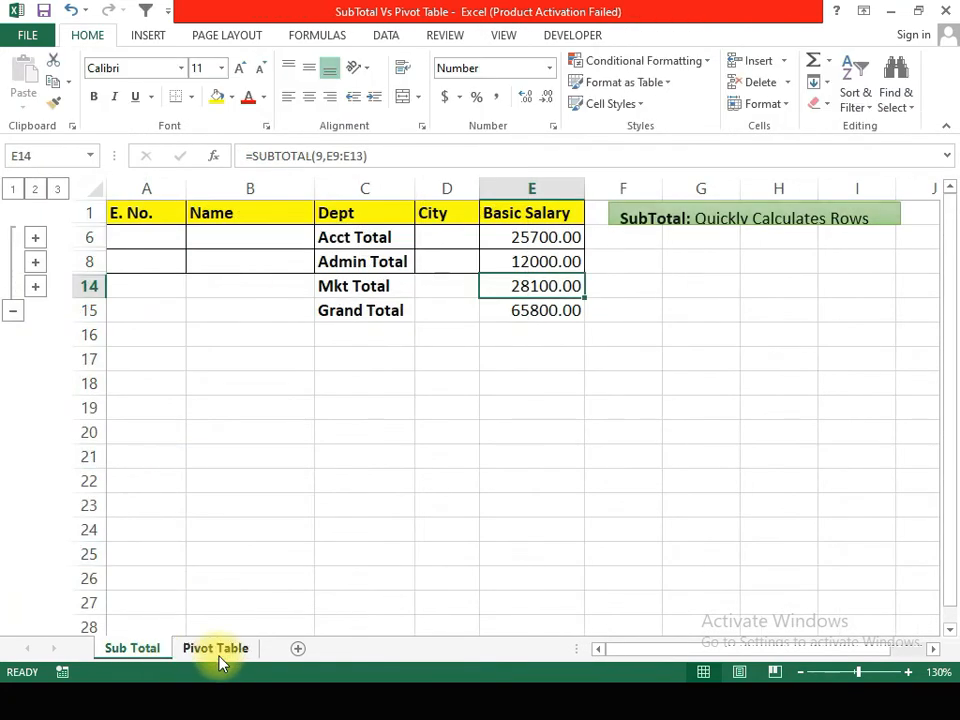
click(219, 656)
click(139, 649)
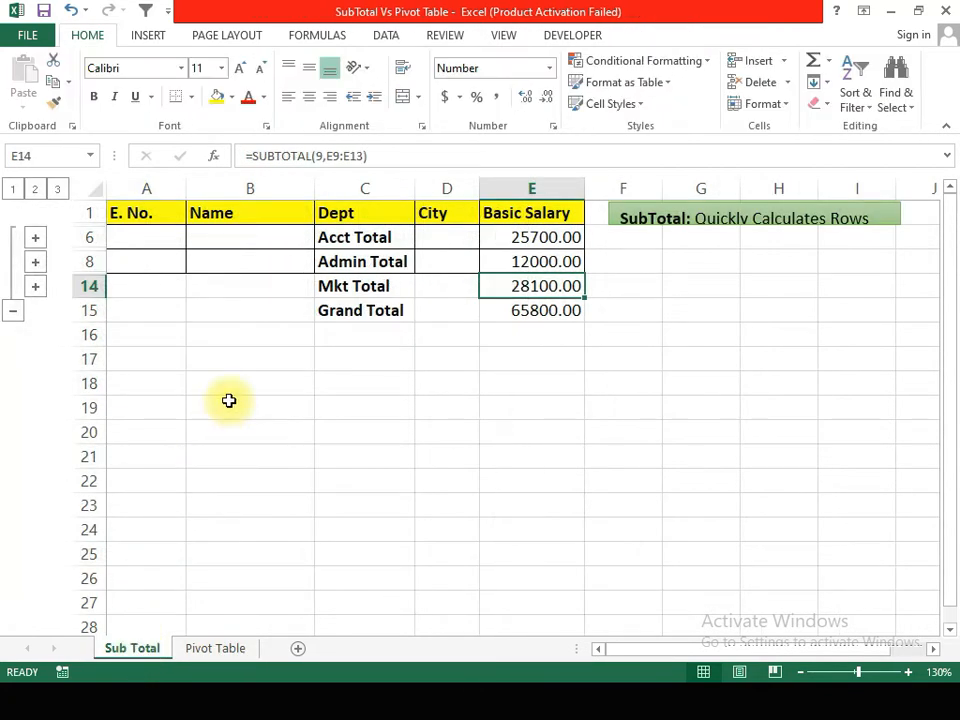
click(210, 654)
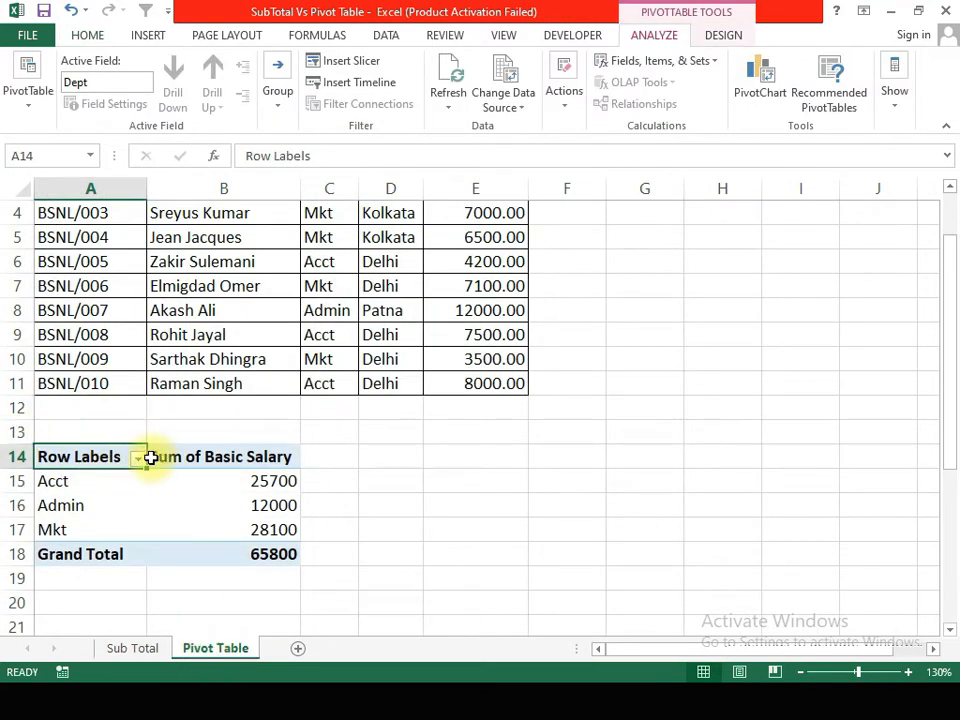
click(231, 476)
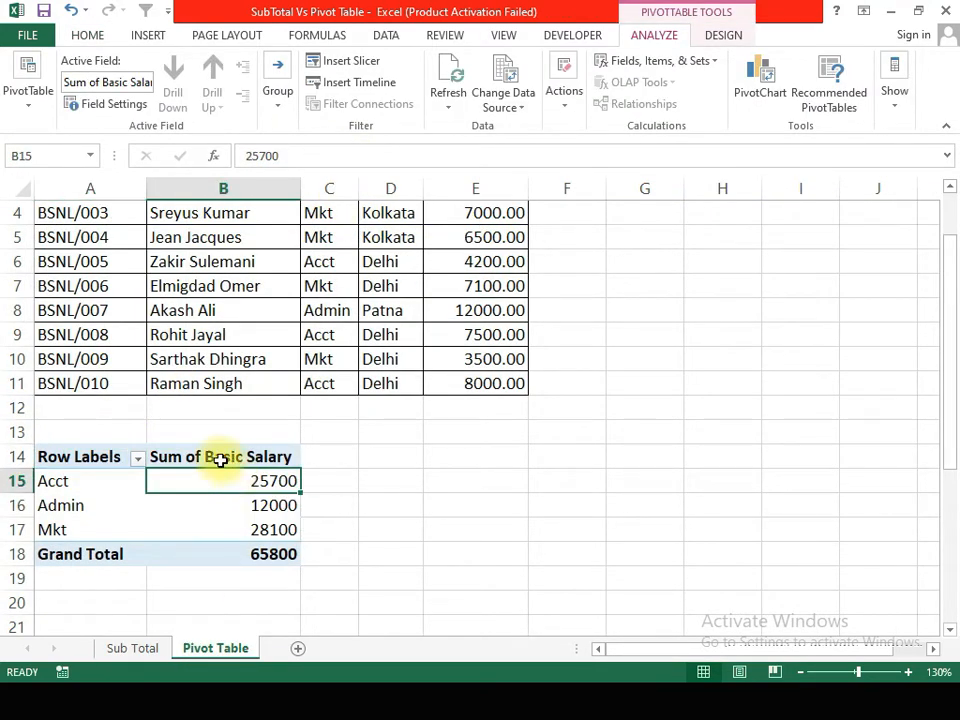
click(107, 457)
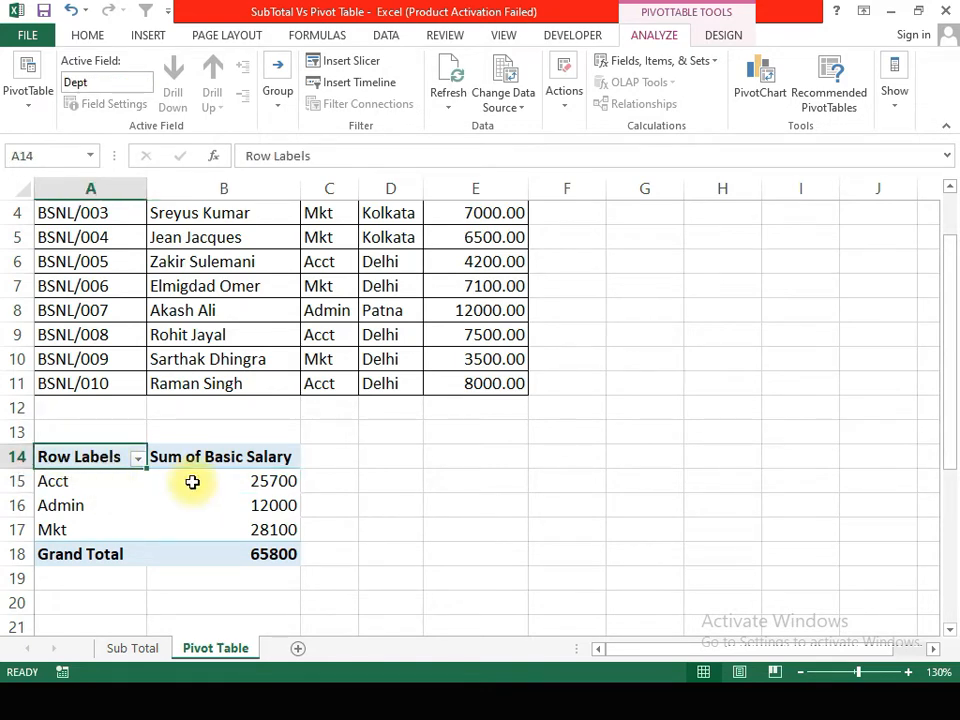
Step: Return to the Sub Total sheet, expand its outline to the full detail, and remove all the department subtotals
scroll(379, 313, up, 1)
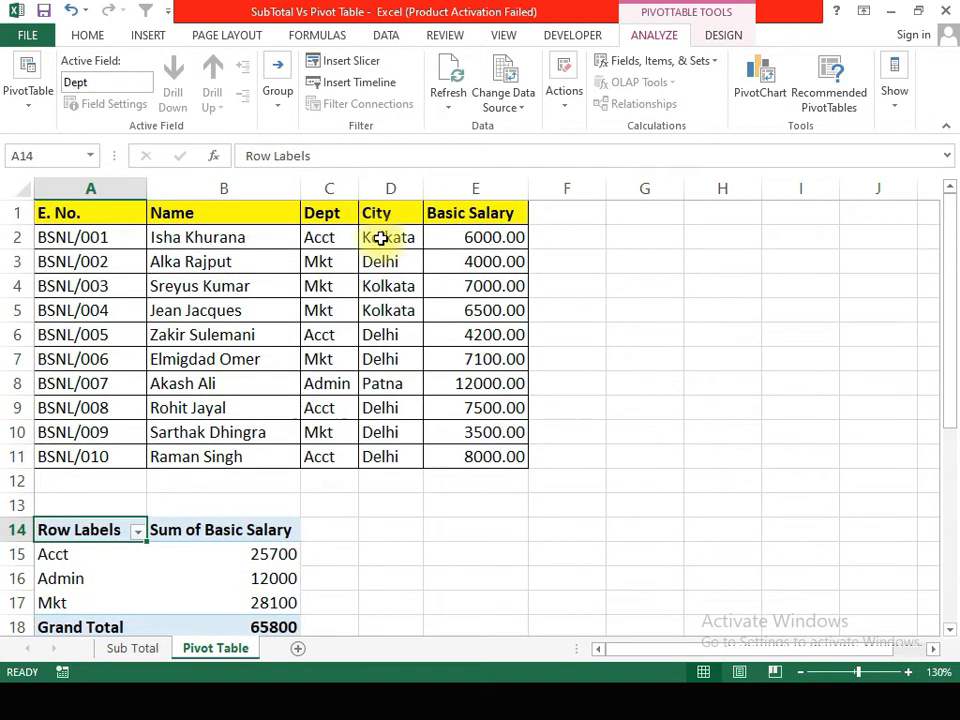
click(120, 650)
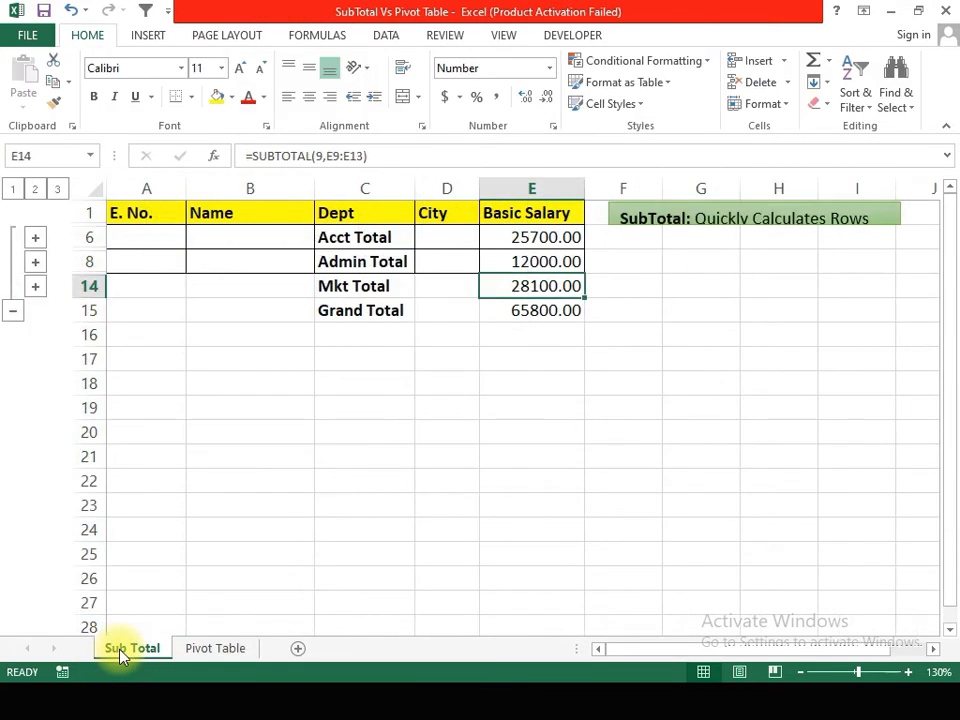
click(57, 190)
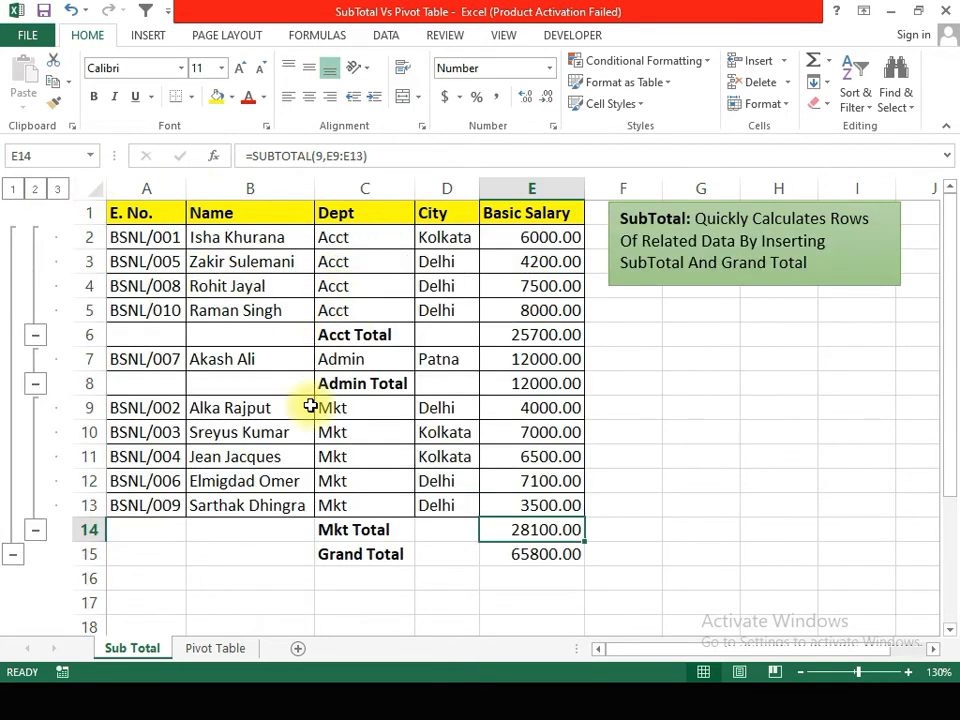
click(386, 36)
click(740, 105)
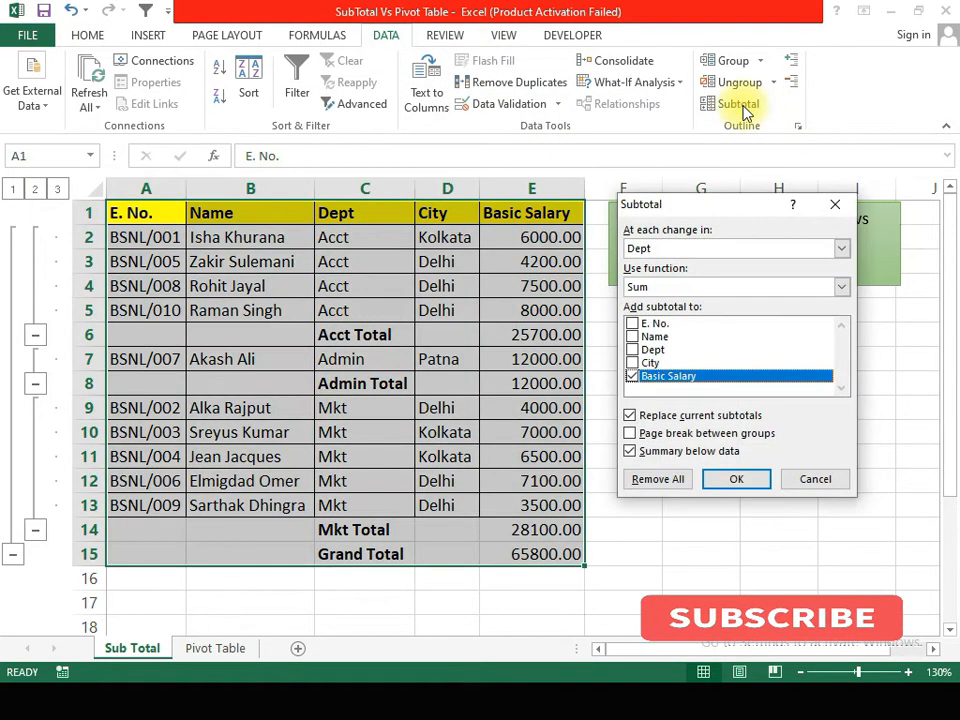
click(658, 479)
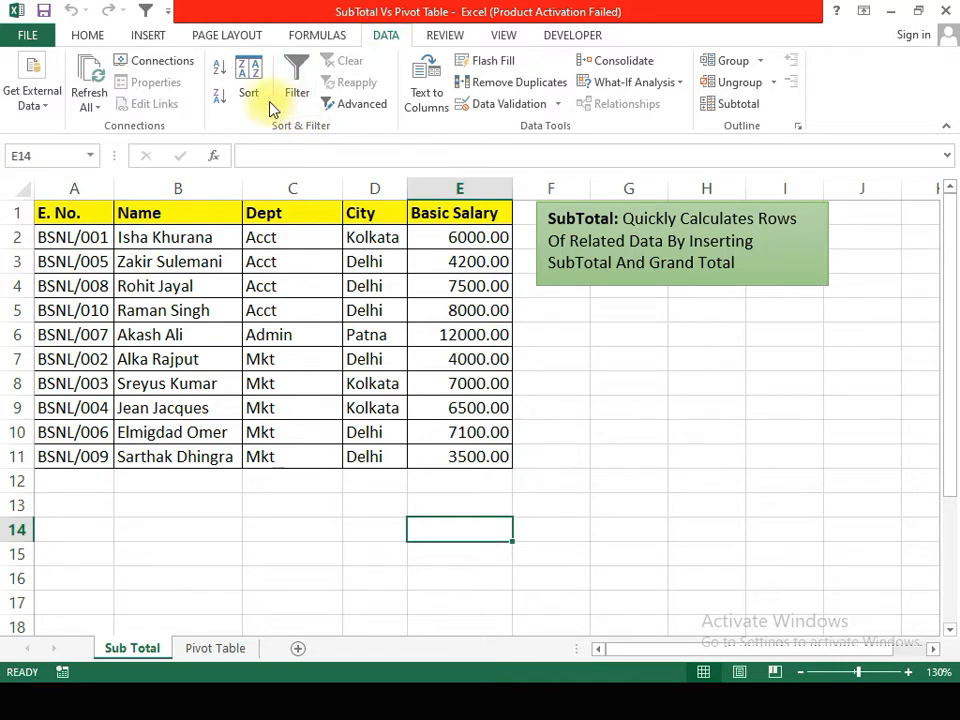
Step: Sort the employee table on the Sub Total sheet by City from A to Z
click(284, 282)
click(249, 84)
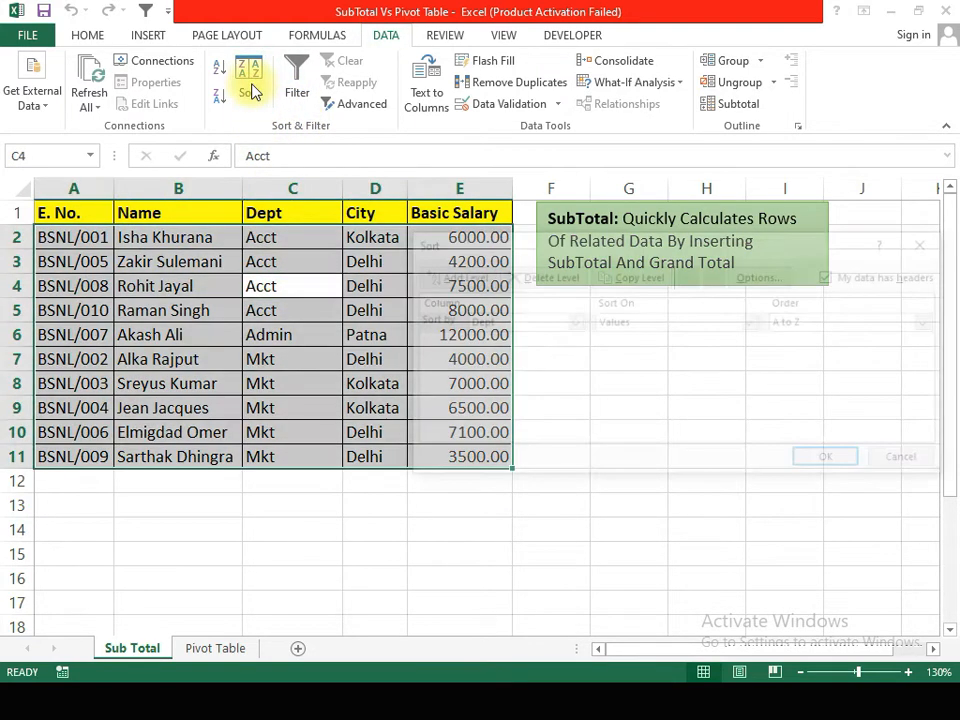
click(528, 322)
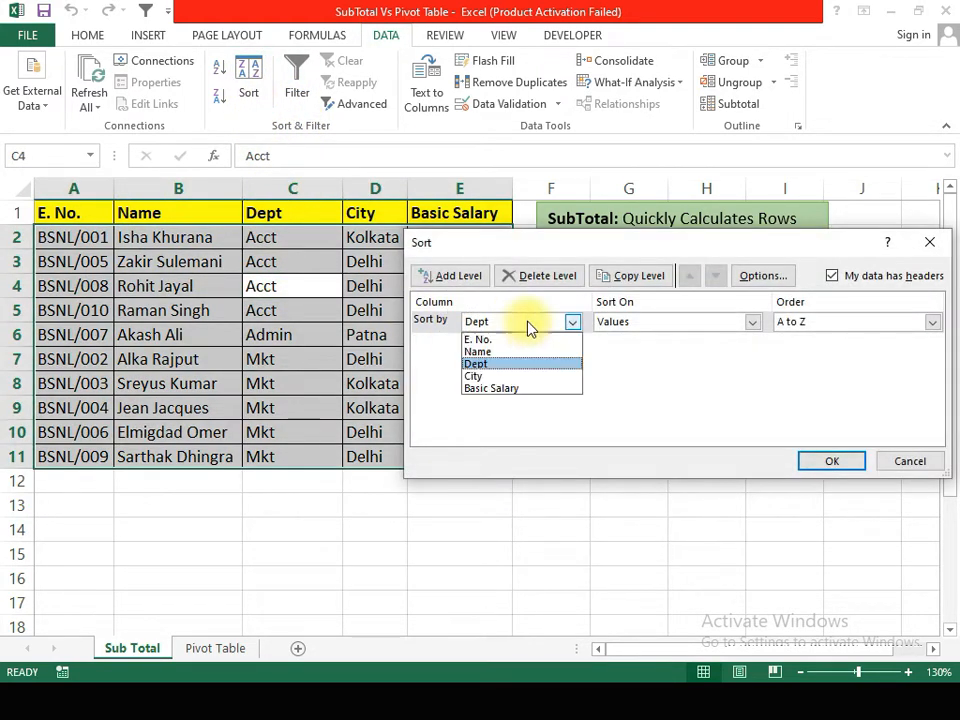
click(506, 378)
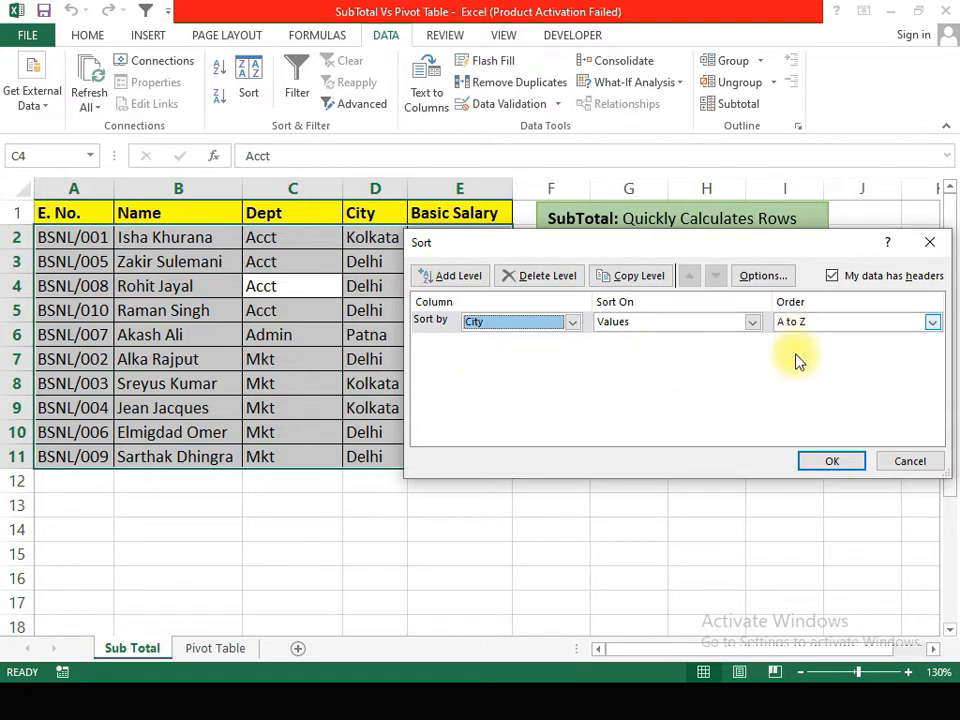
click(829, 461)
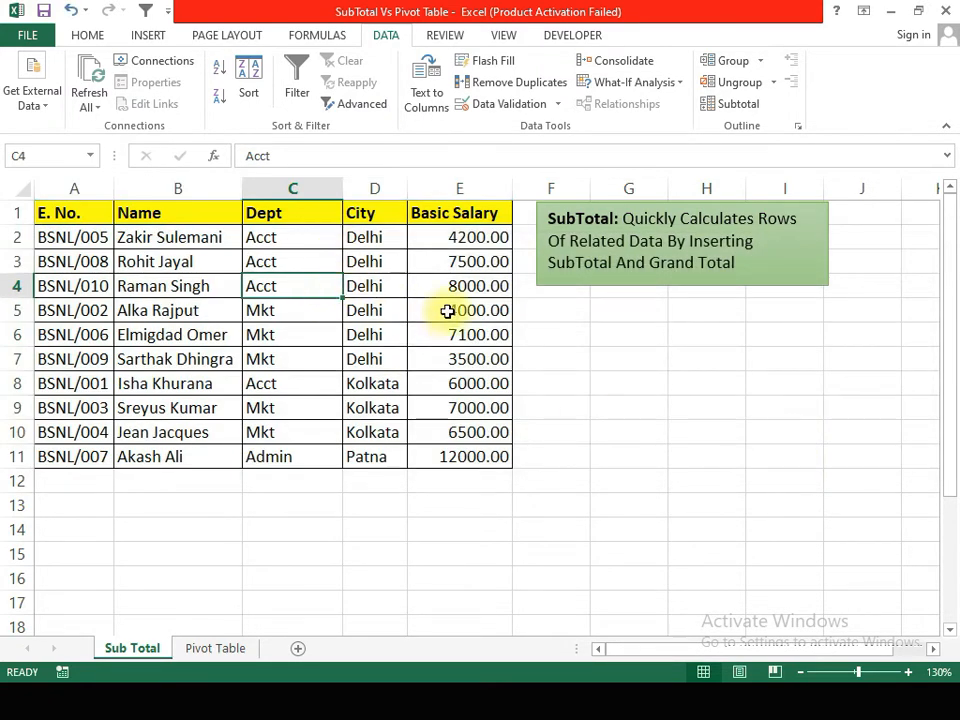
Step: Add Sum subtotals of Basic Salary at each change in City, and autofit the City column to its contents
click(720, 106)
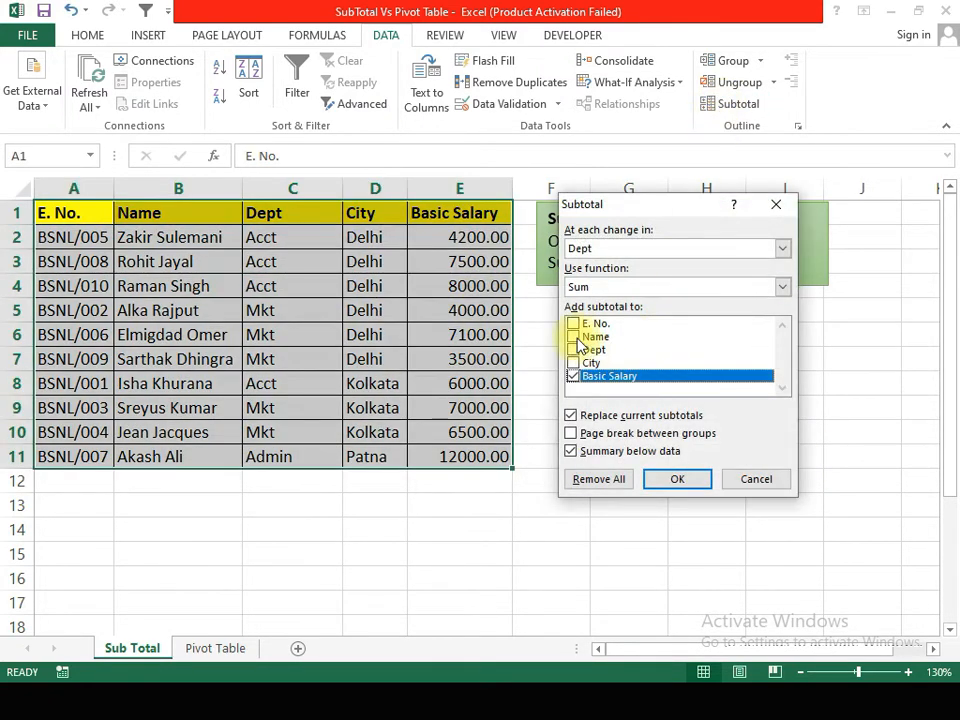
click(592, 252)
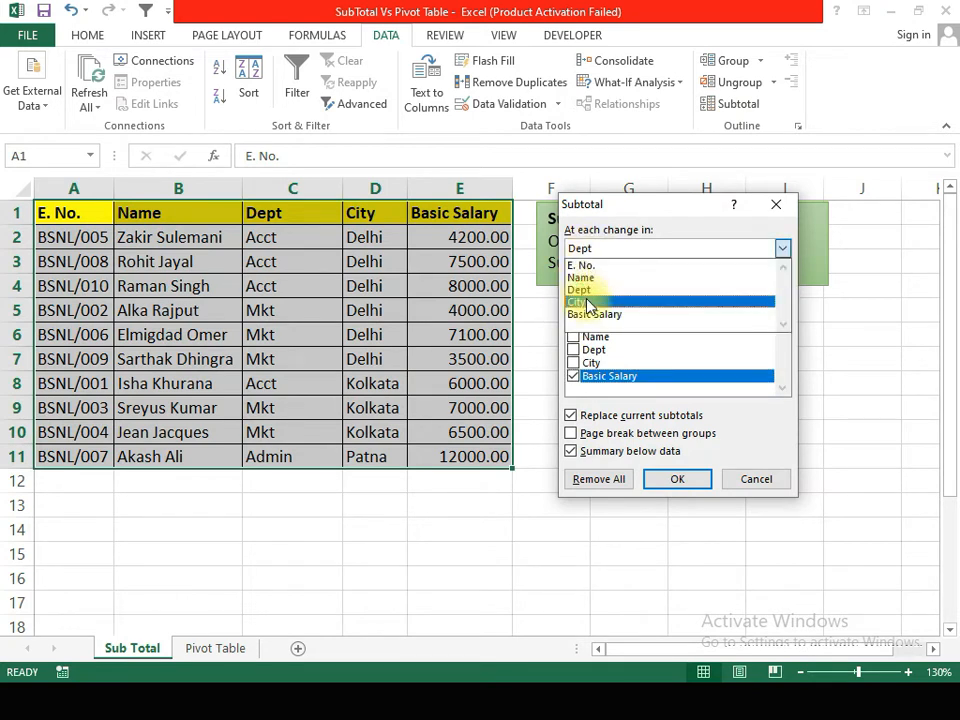
click(589, 302)
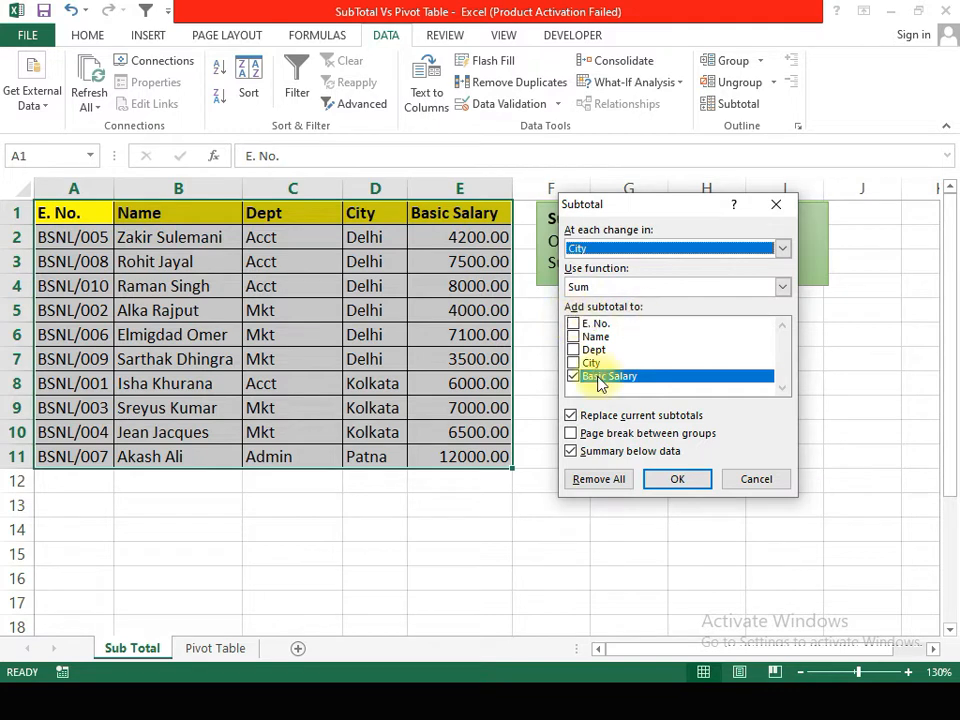
click(662, 477)
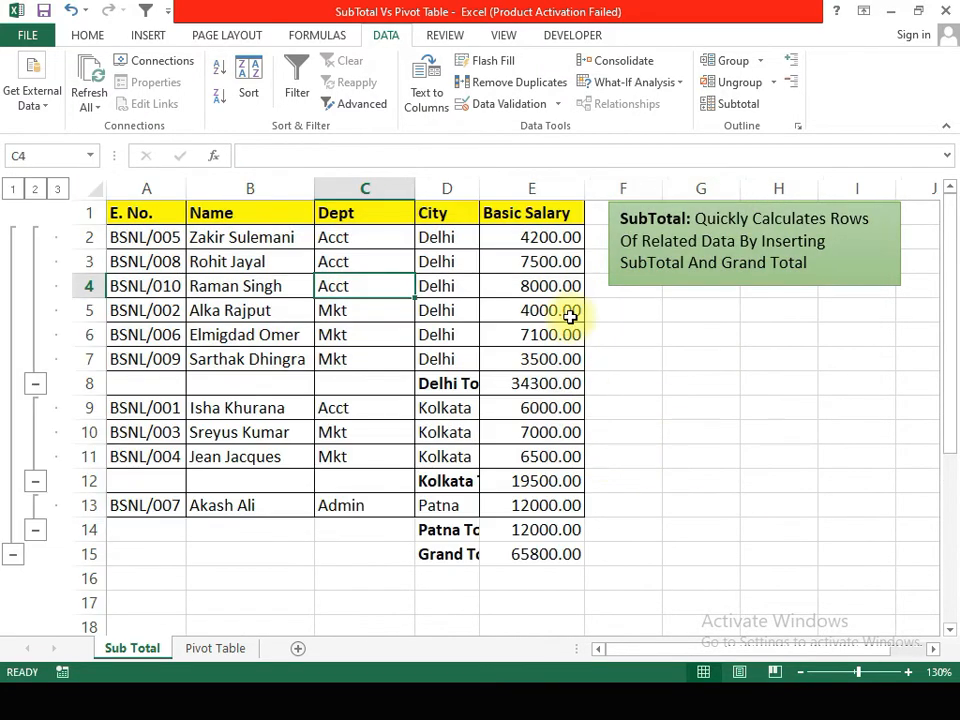
double_click(480, 188)
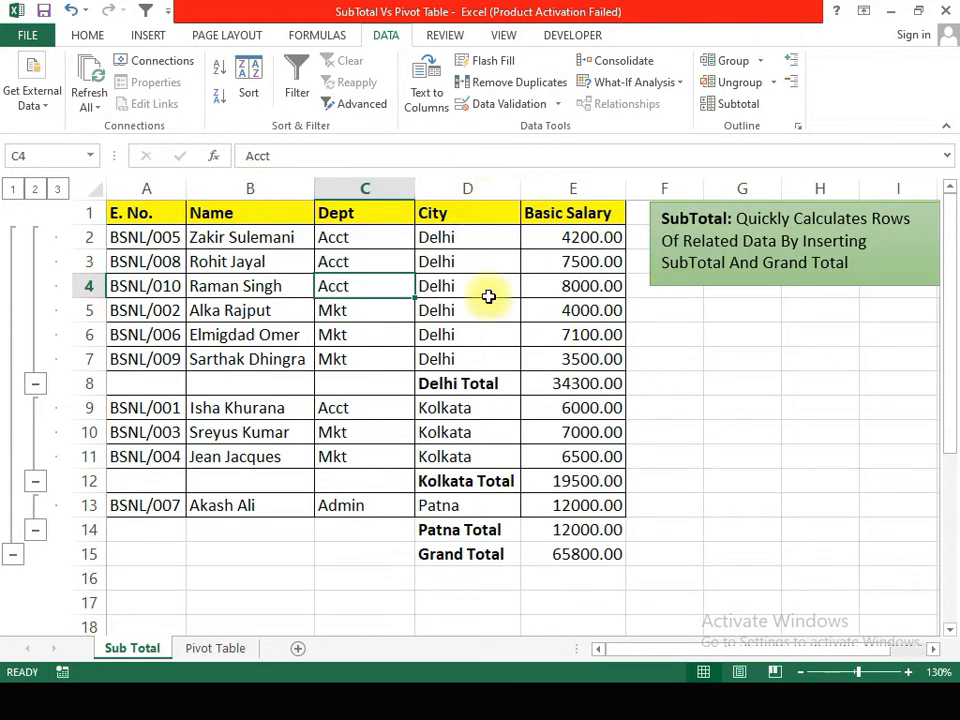
Step: Inspect the grand total and Delhi total formulas, and view the city subtotals at outline levels 1, 2 and 3
click(554, 551)
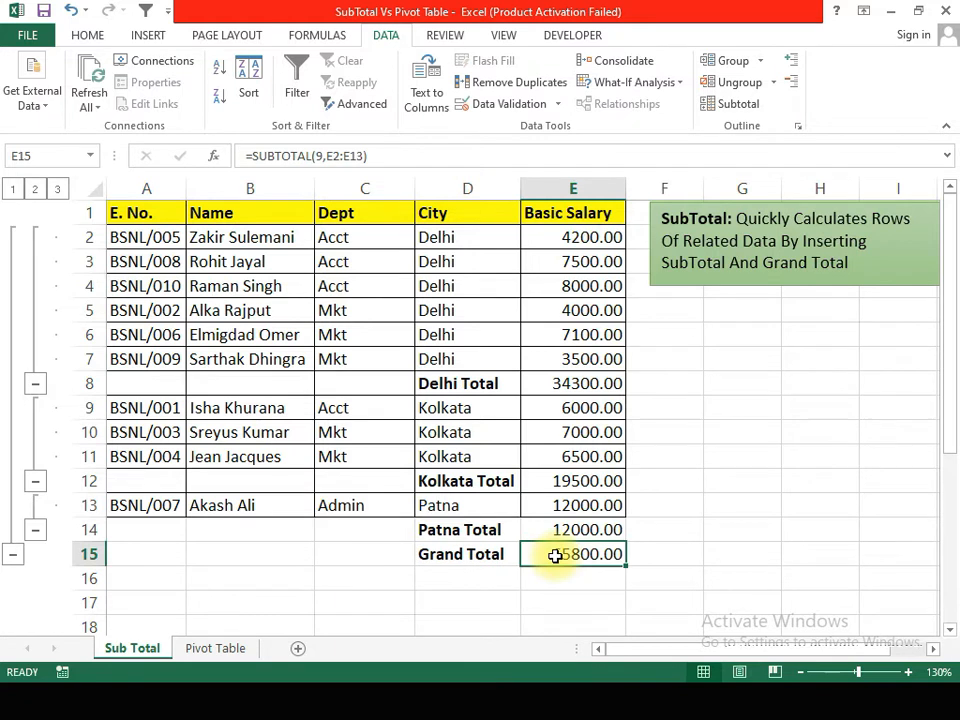
click(569, 377)
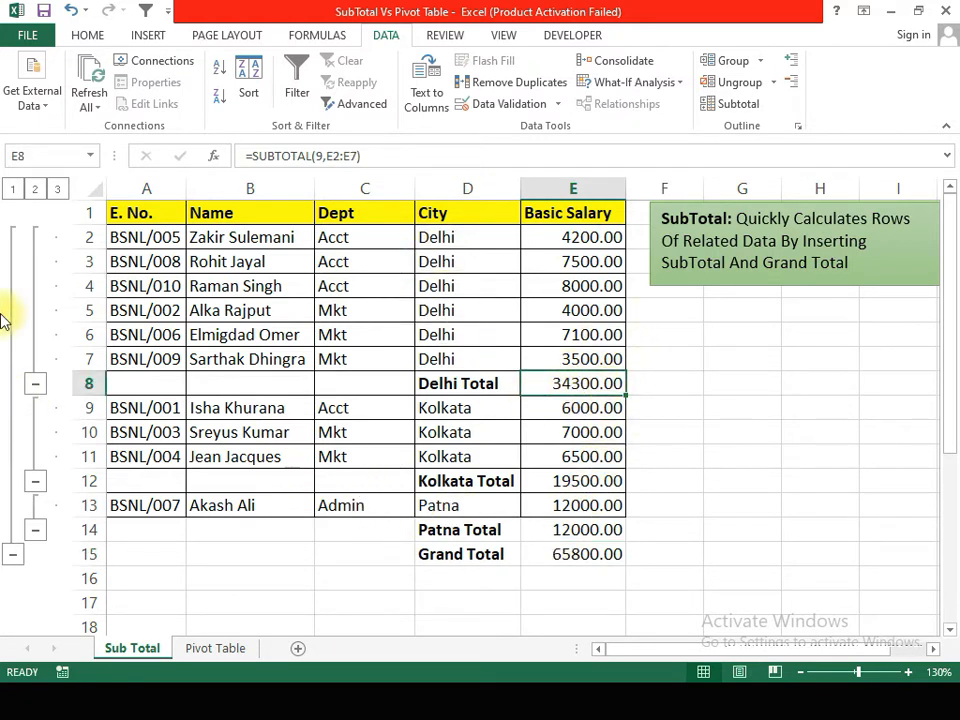
click(13, 190)
click(33, 190)
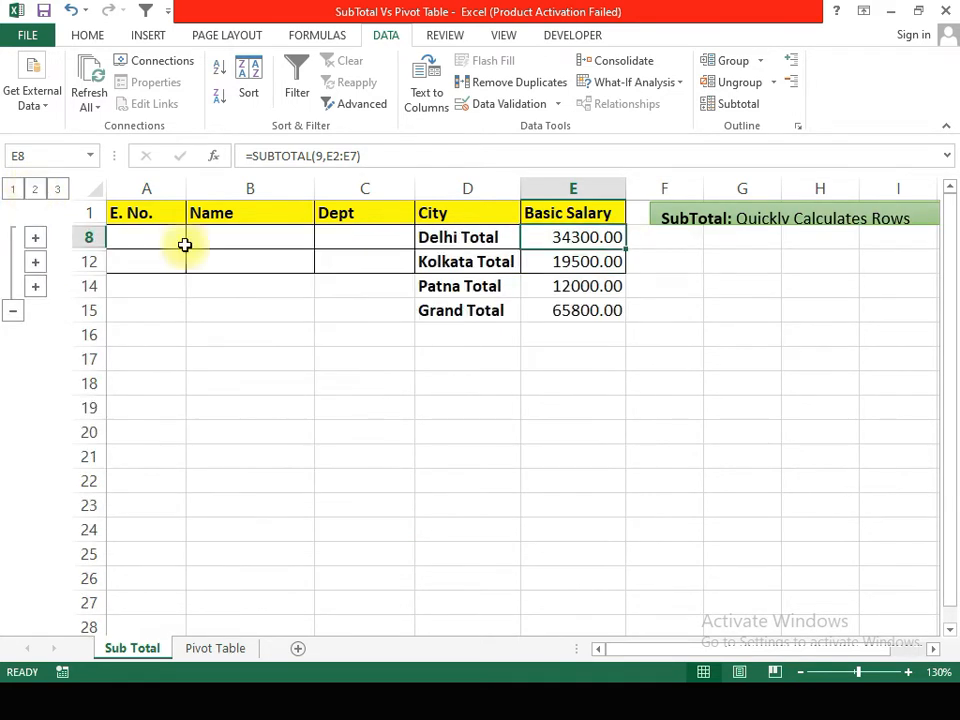
click(57, 190)
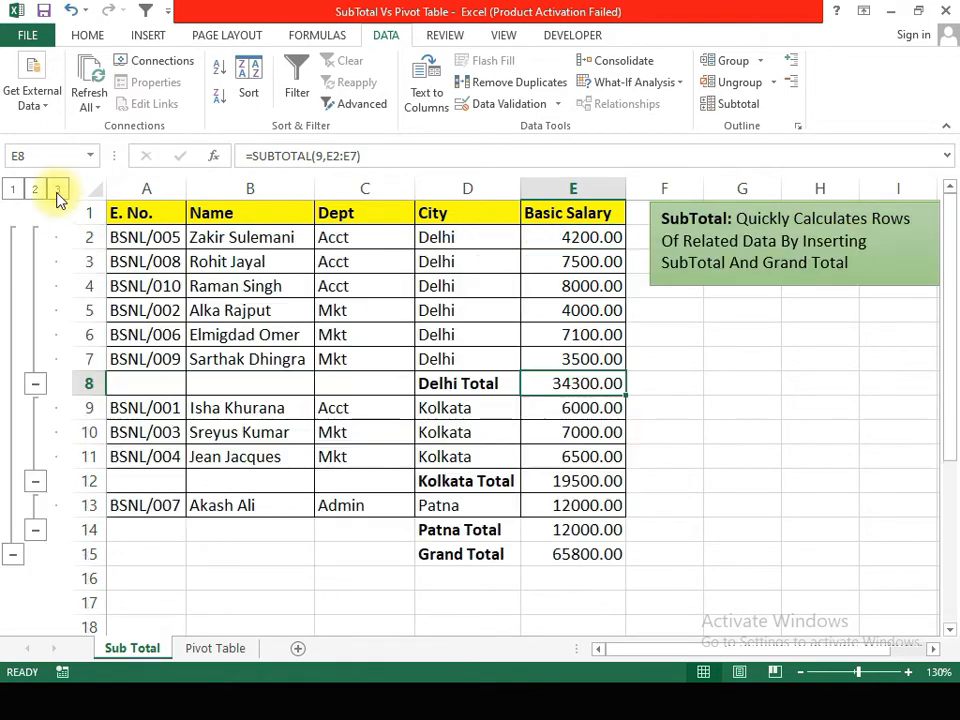
Step: Collapse the outline to the city totals, expand only the Kolkata group, and select its salaries E9:E11 to check their sum
click(35, 190)
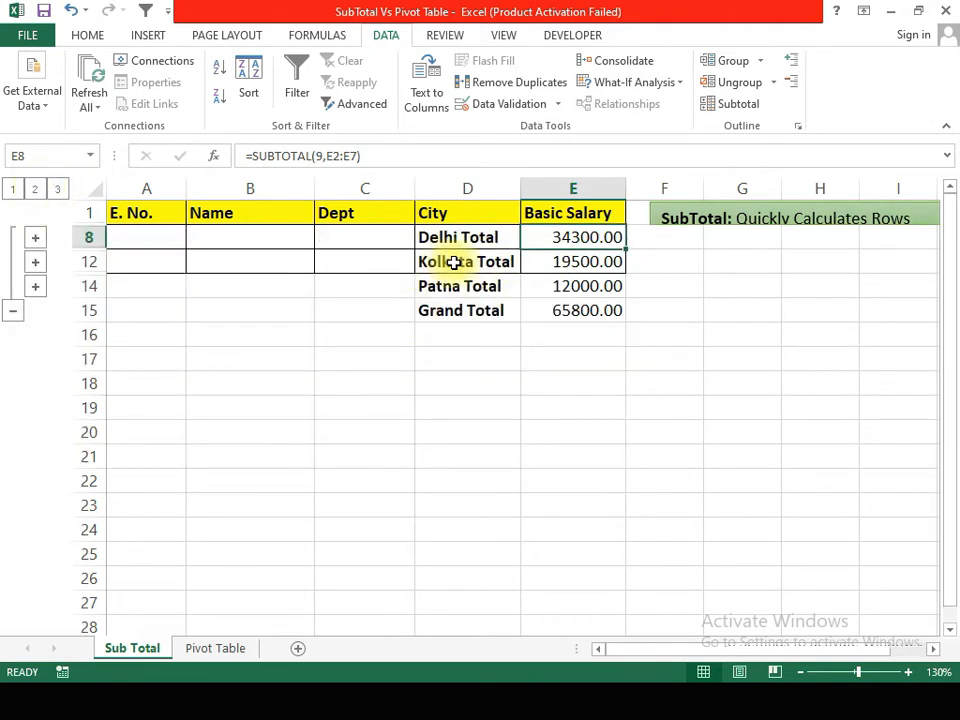
click(35, 263)
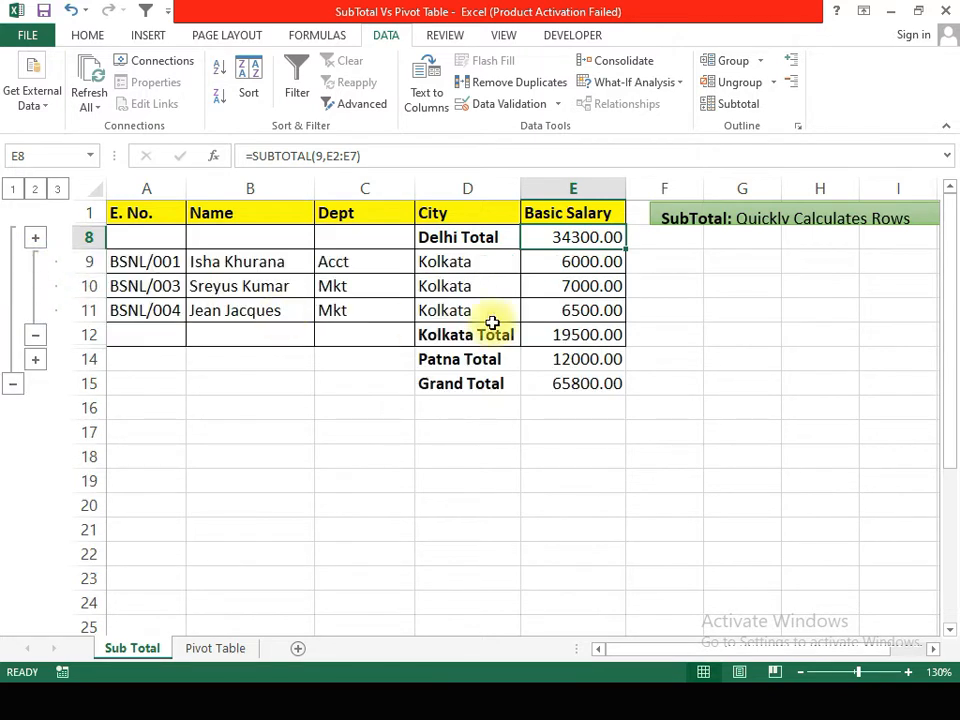
drag(540, 262, 551, 317)
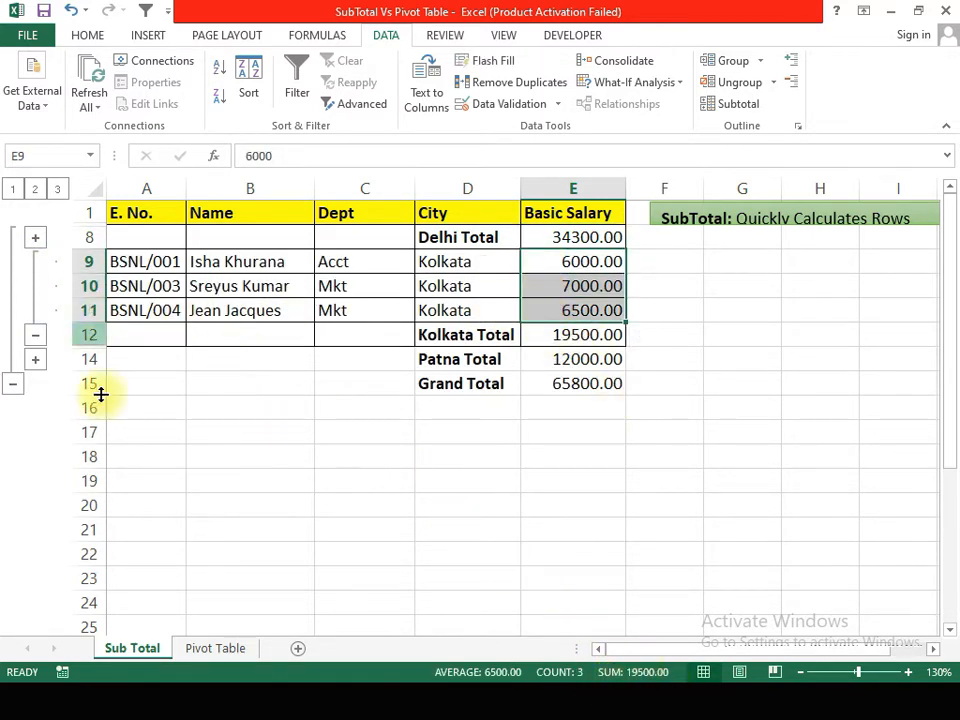
Step: Delete rows 13 to 23 on the Pivot Table sheet, which hold the department PivotTable
click(226, 651)
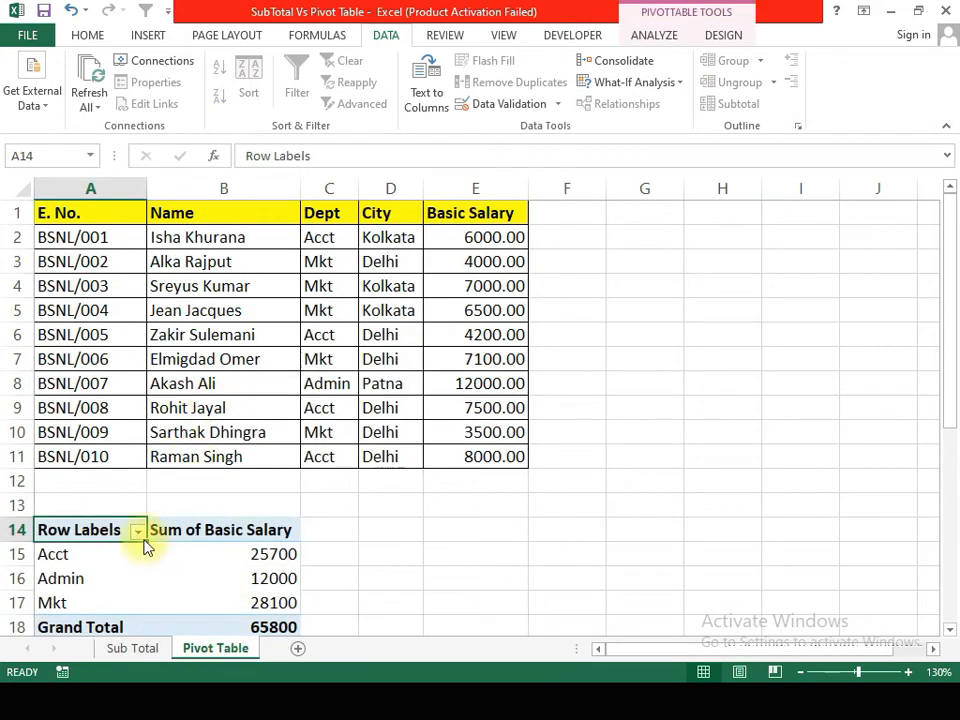
drag(10, 500, 10, 578)
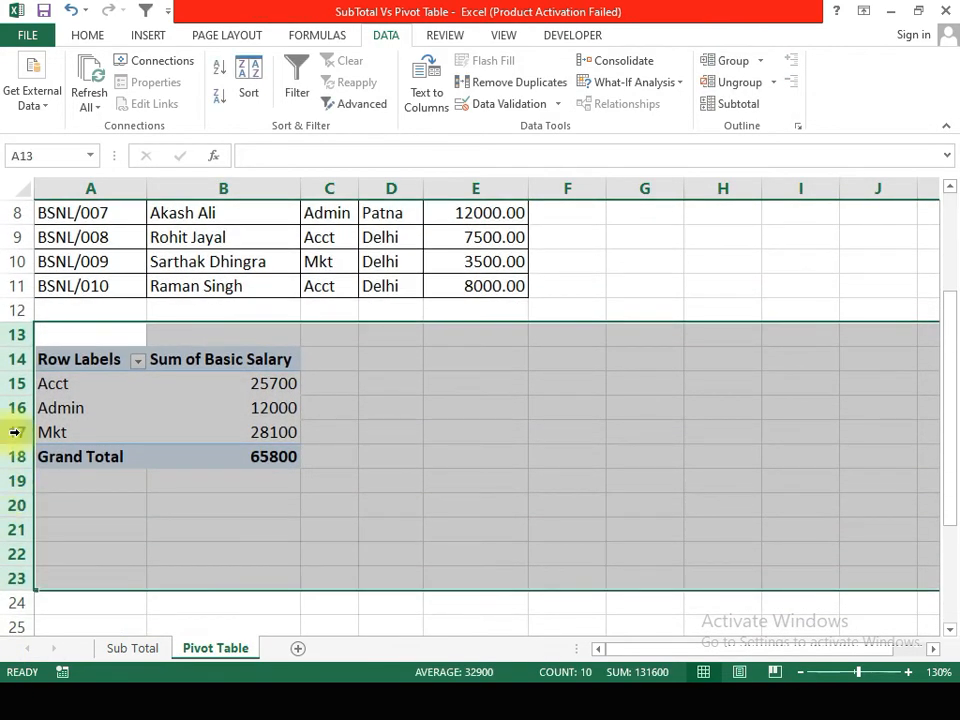
right_click(15, 408)
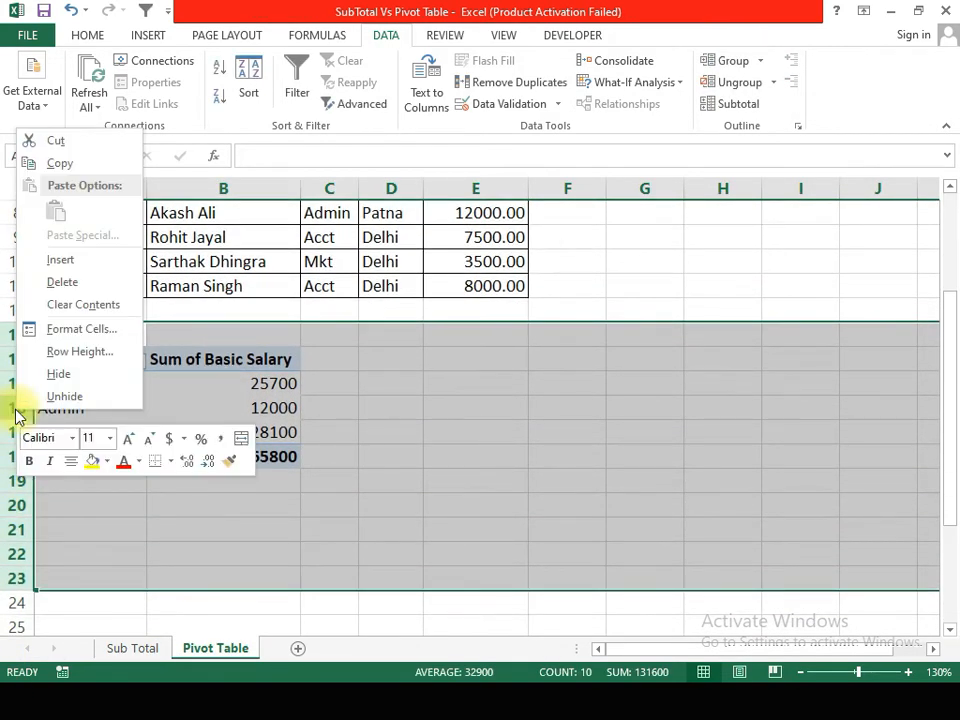
click(72, 287)
scroll(340, 430, up, 3)
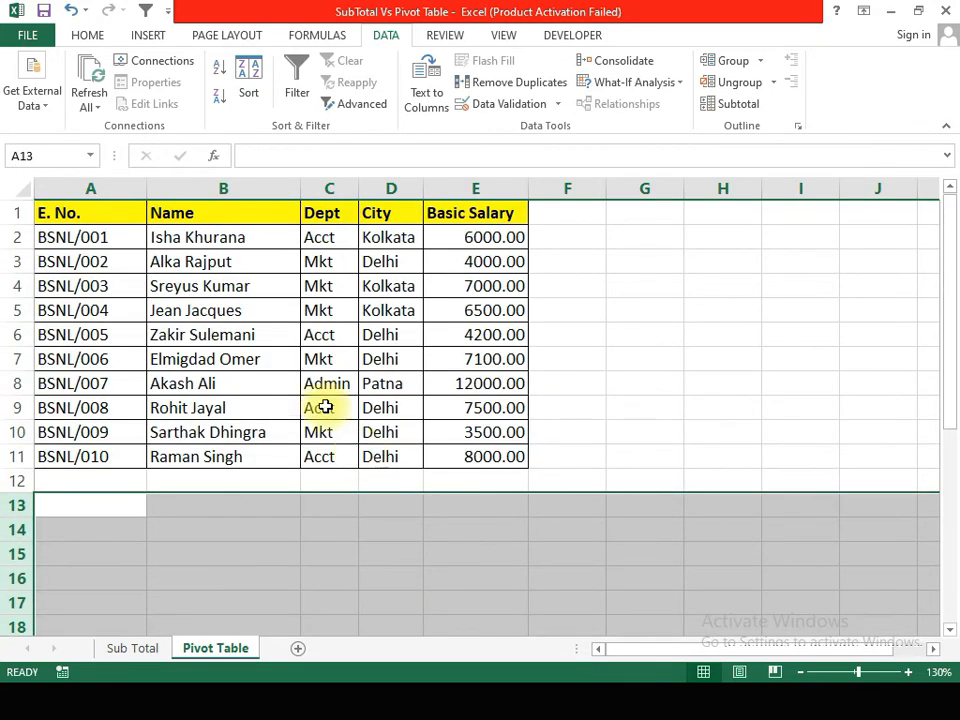
Step: Create a PivotTable from the employee data A1:E11, placed on the existing worksheet at cell A13
click(118, 222)
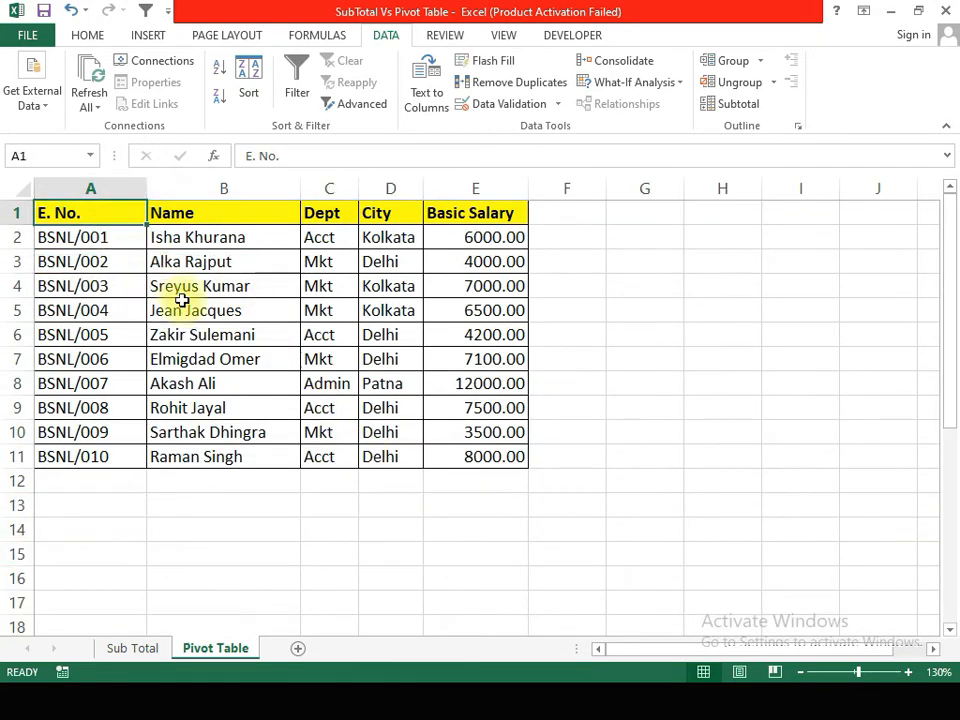
click(147, 35)
click(30, 95)
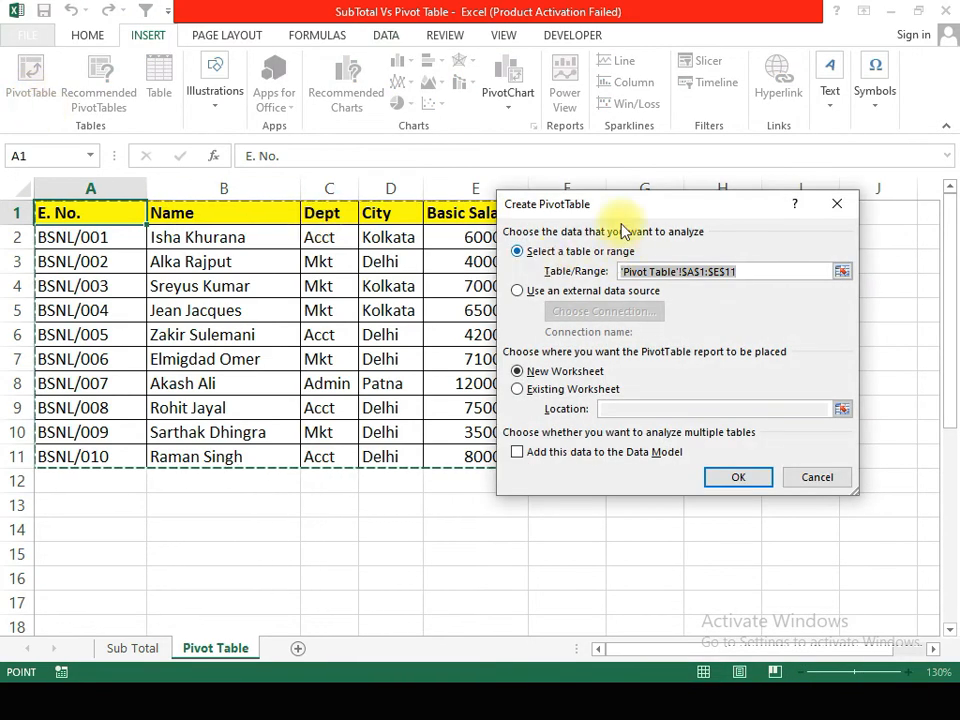
drag(625, 213, 724, 190)
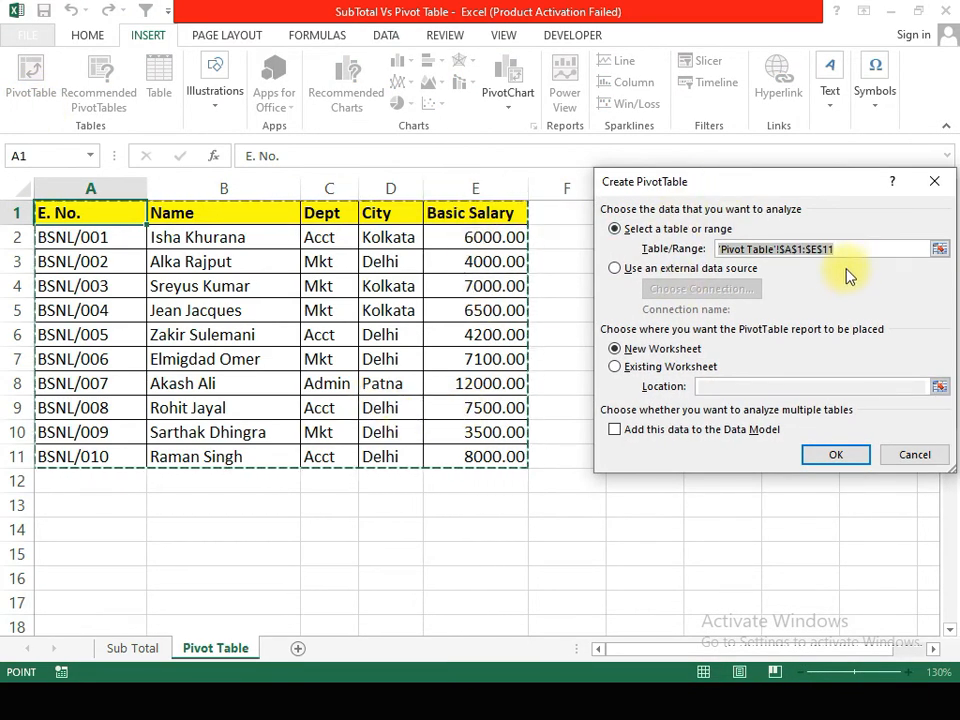
key(Delete)
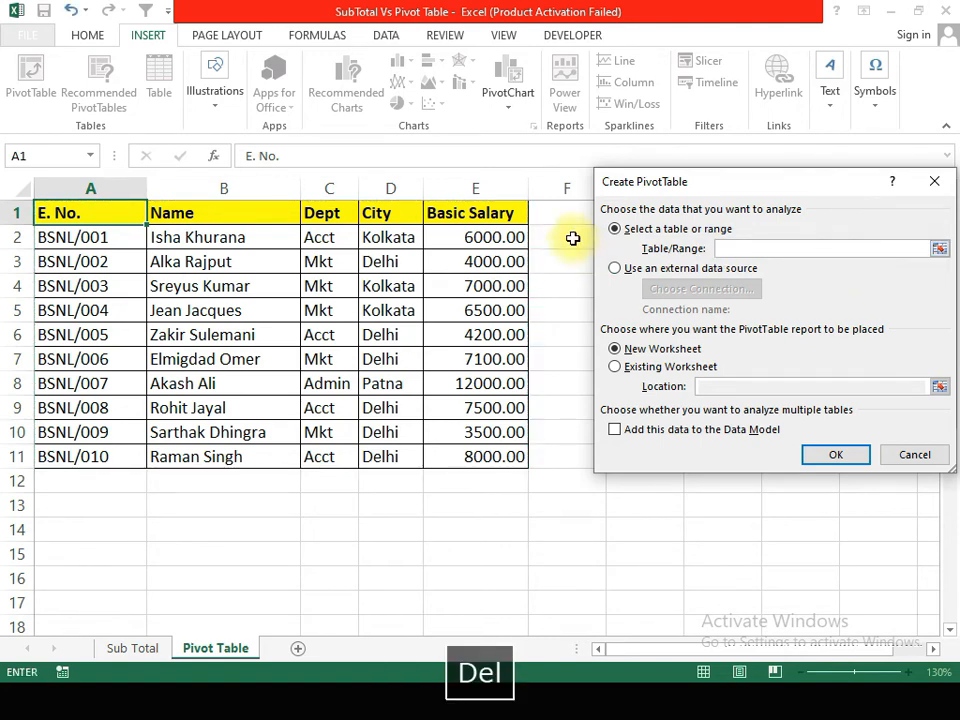
drag(71, 212, 492, 460)
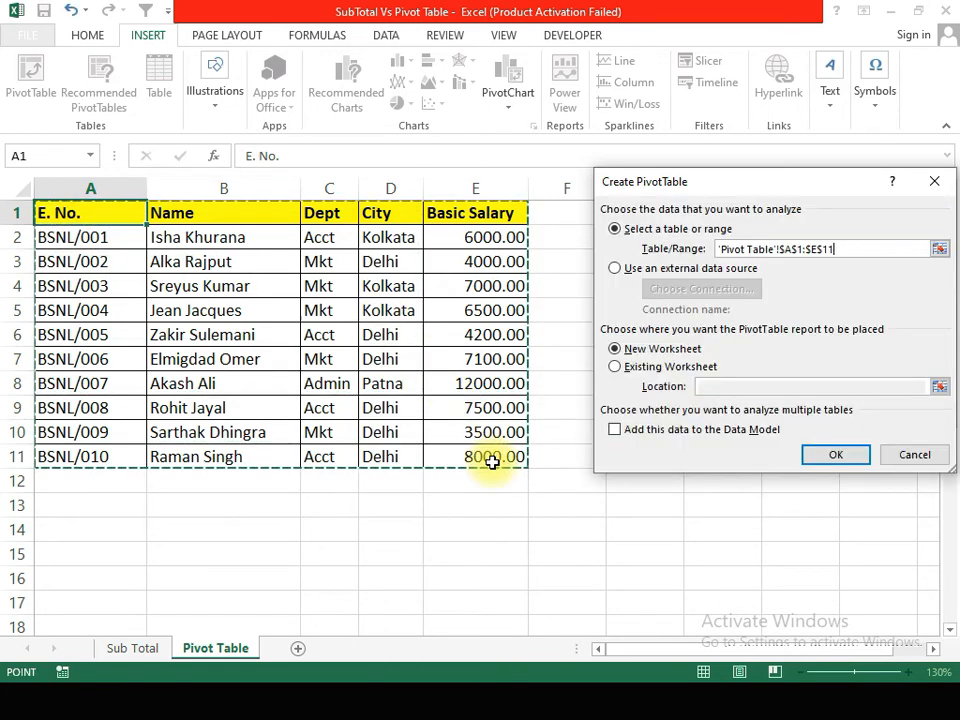
click(645, 366)
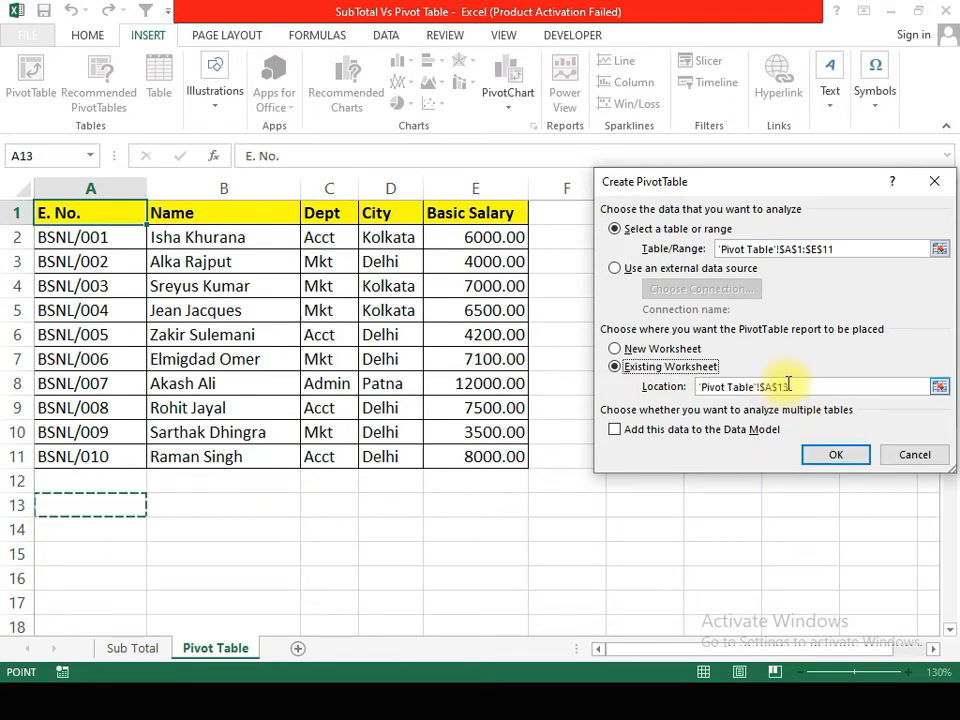
click(833, 455)
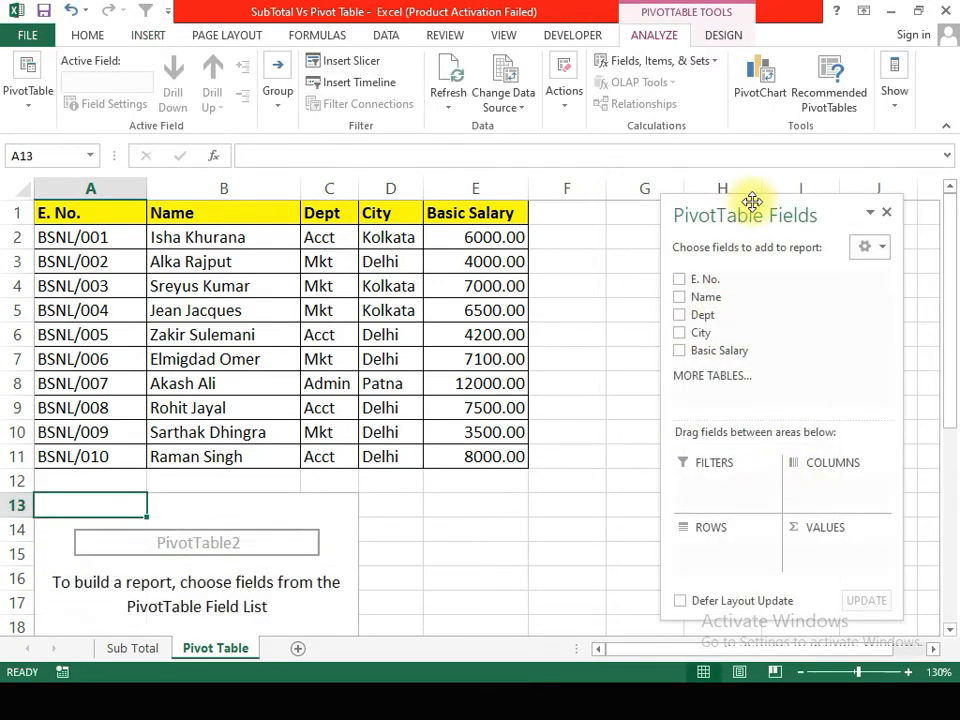
Step: Add City to the PivotTable rows and Basic Salary as summed values
drag(752, 215, 783, 158)
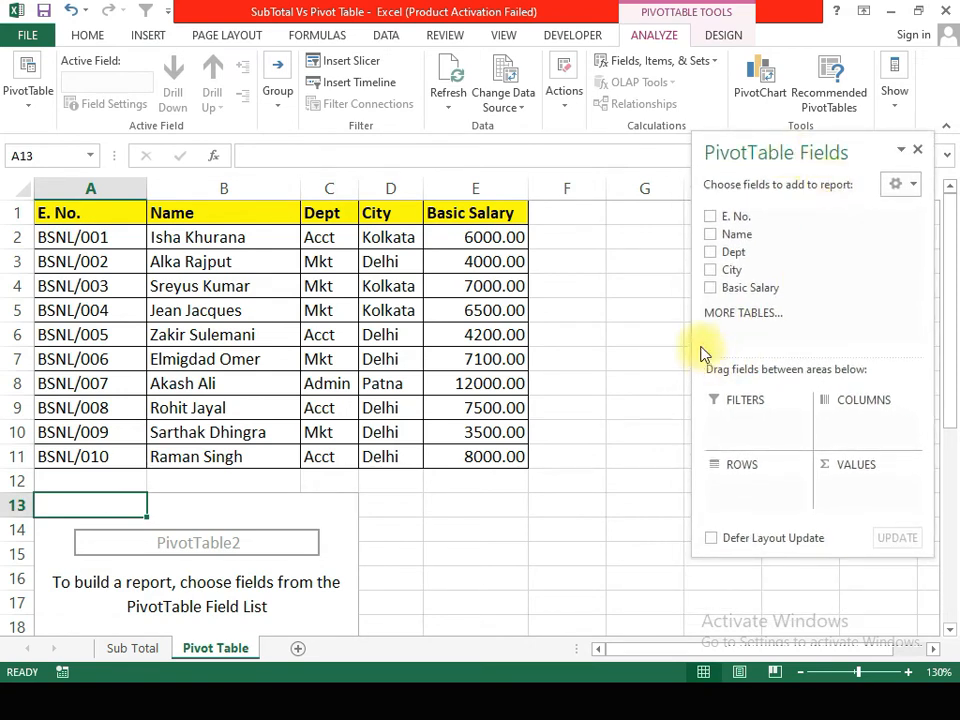
click(711, 269)
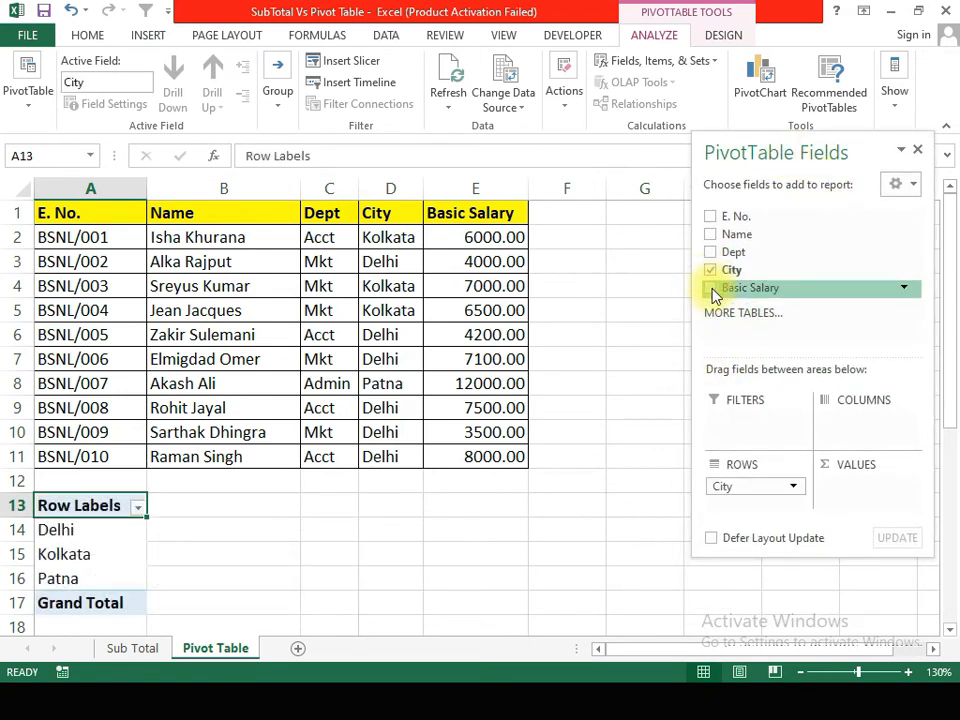
click(712, 289)
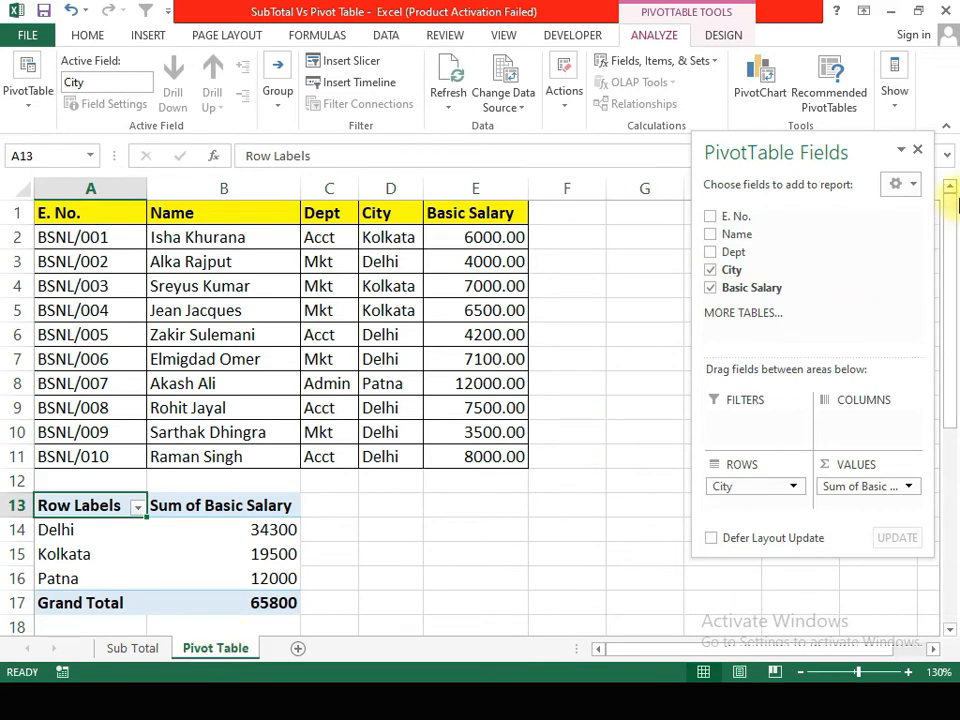
Step: Collapse the Kolkata group on the Sub Total sheet and compare the city totals there with those in the PivotTable
click(130, 649)
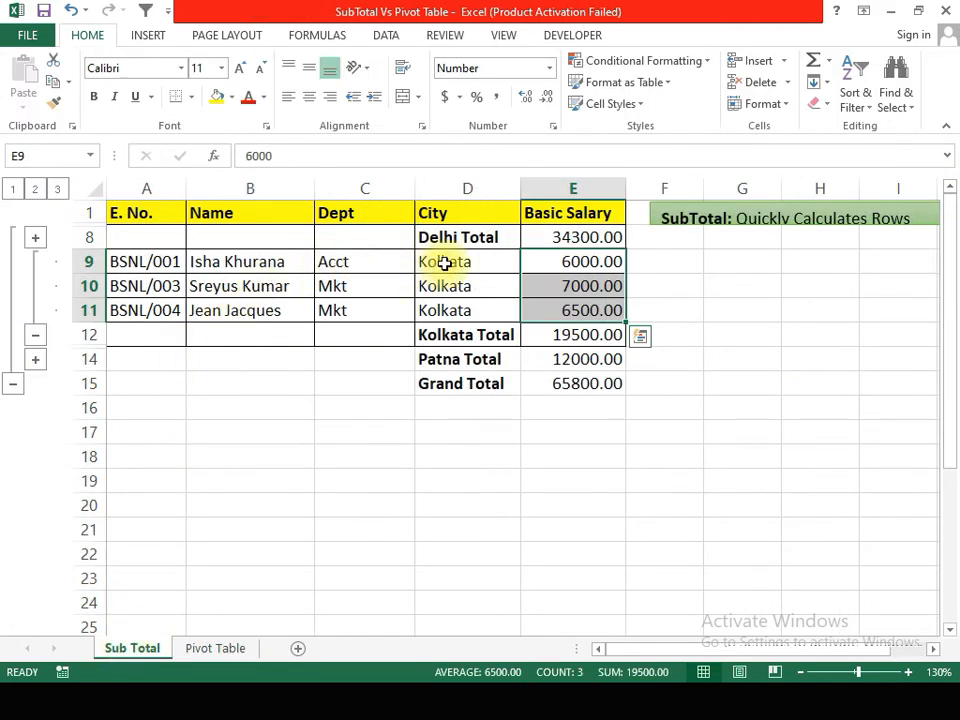
click(34, 334)
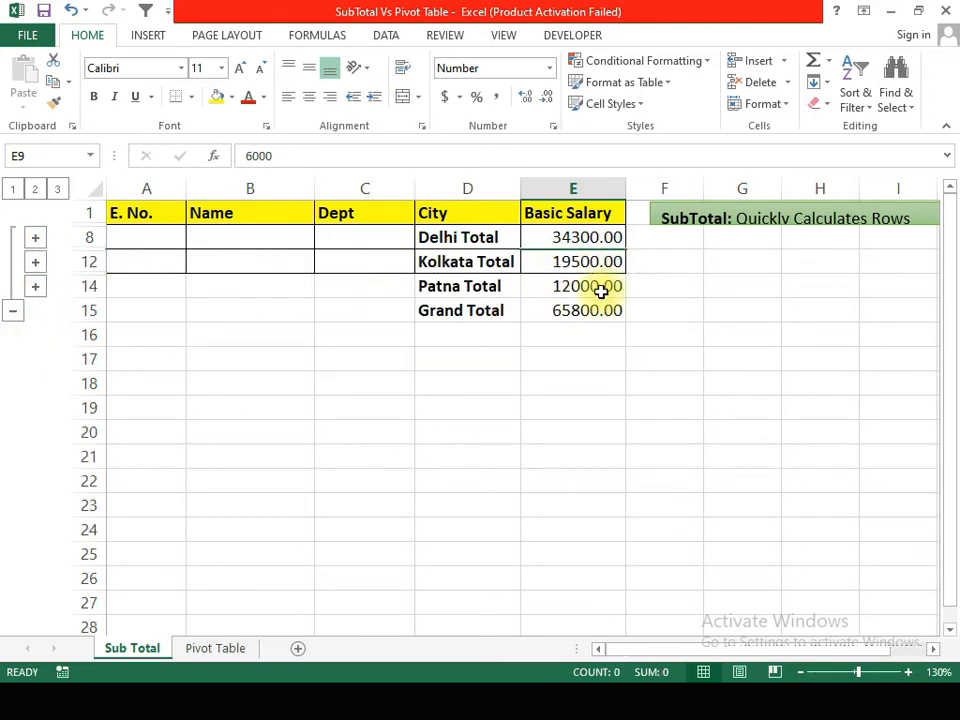
click(212, 648)
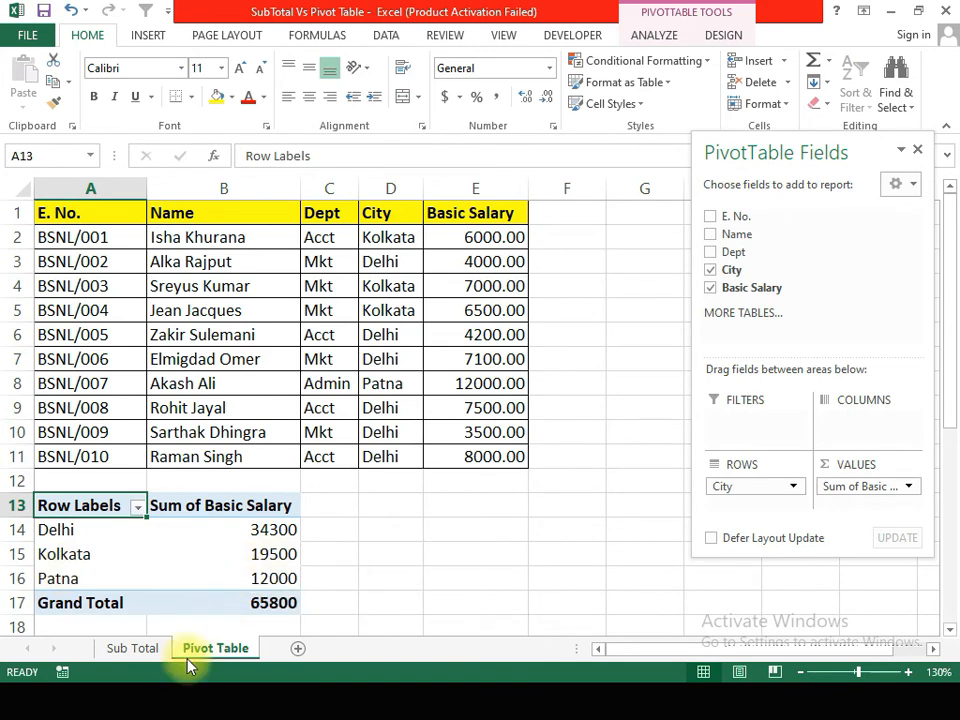
click(130, 648)
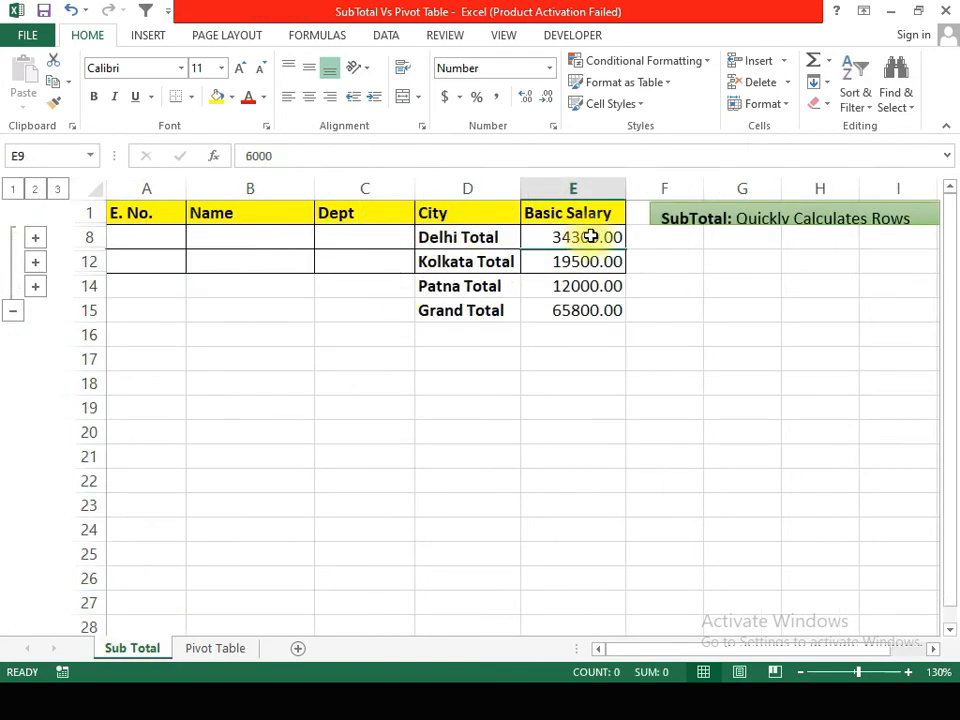
click(229, 646)
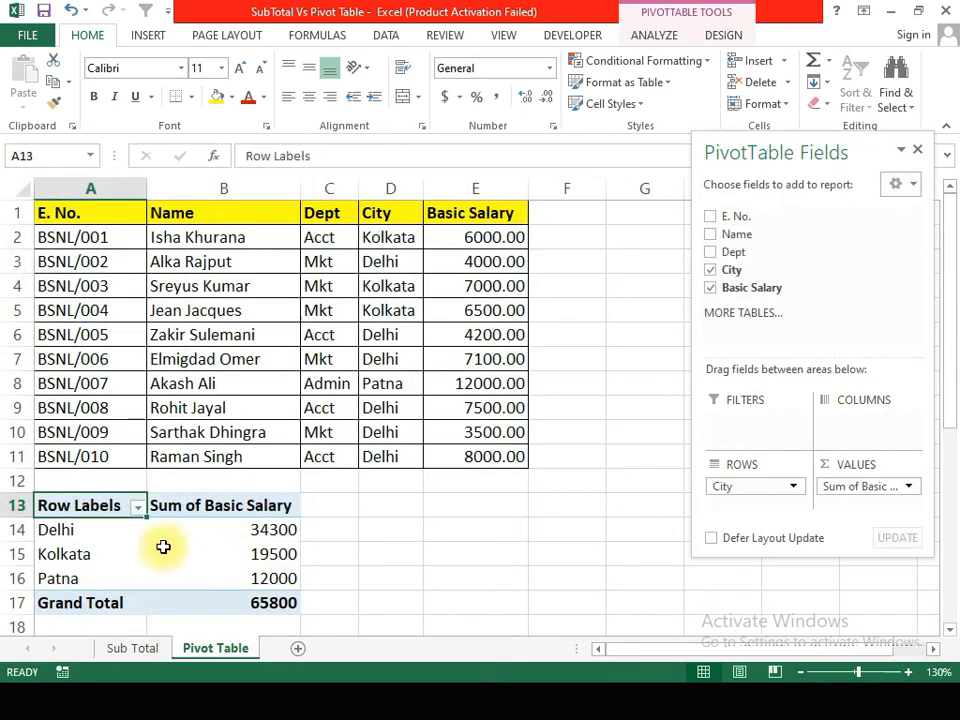
click(141, 650)
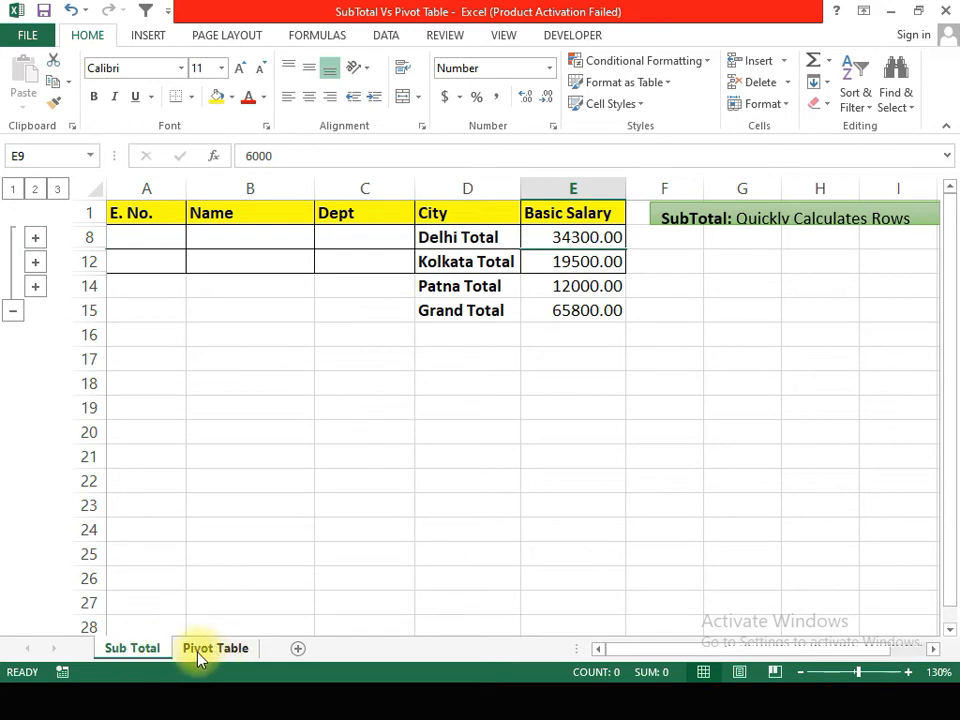
click(190, 650)
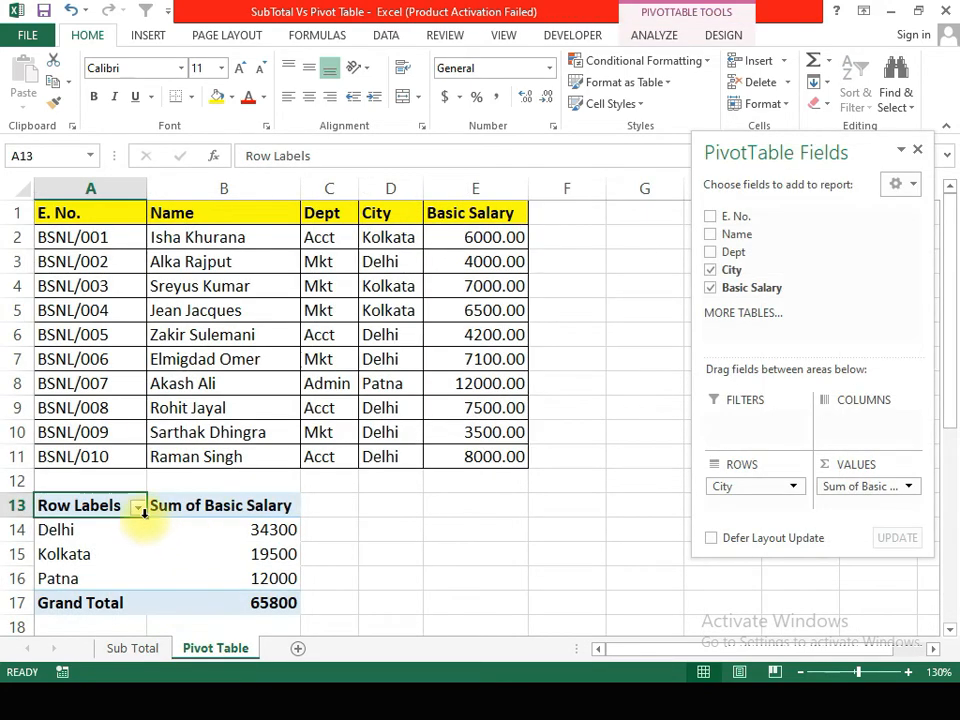
Step: Filter the PivotTable's row labels to show only Delhi
click(137, 508)
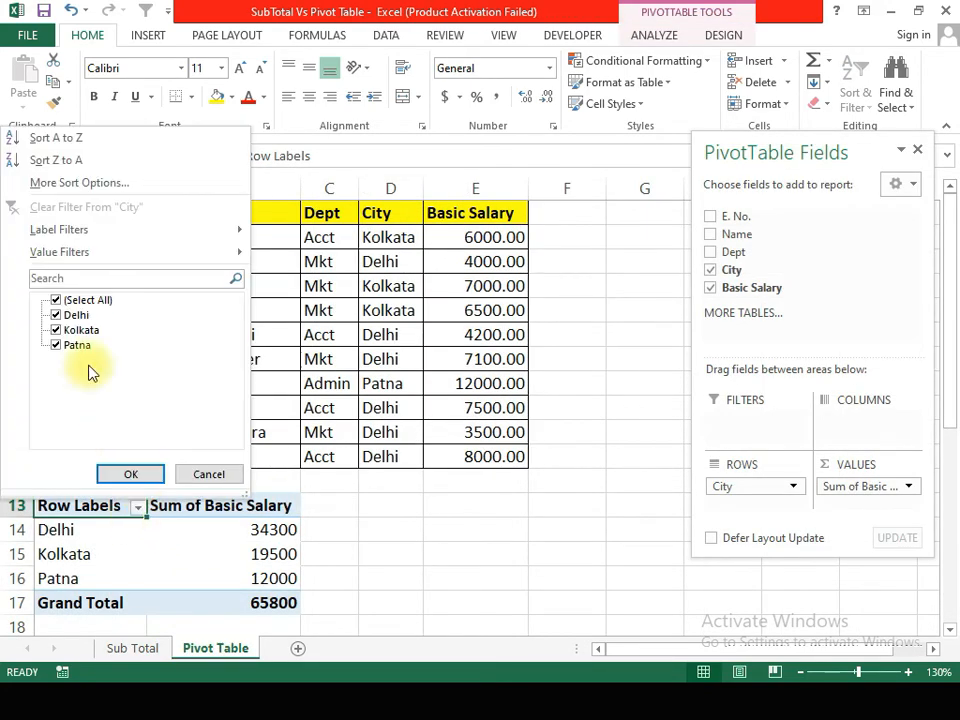
click(56, 301)
click(56, 315)
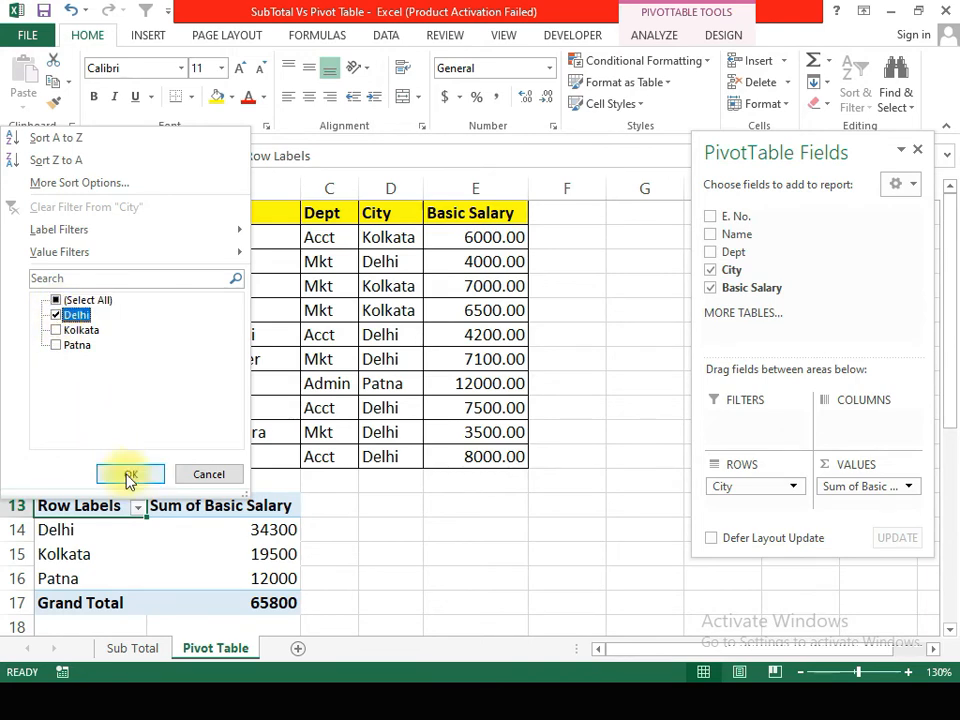
click(133, 474)
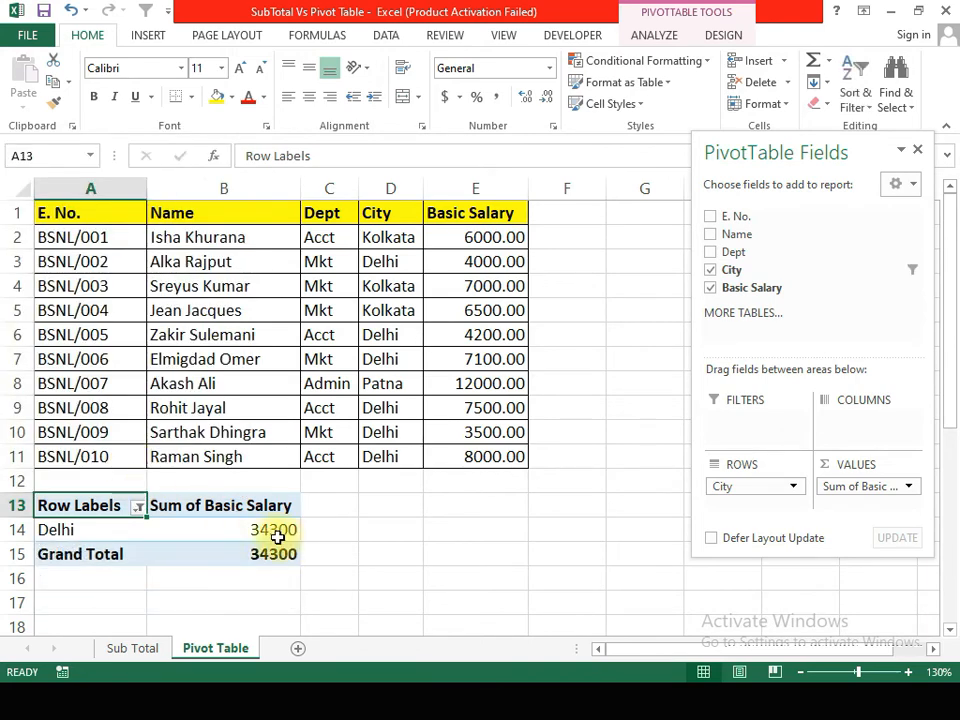
Step: Drill down into Delhi's salary total in PivotTable cell B14 to list its underlying records on a new sheet
click(133, 648)
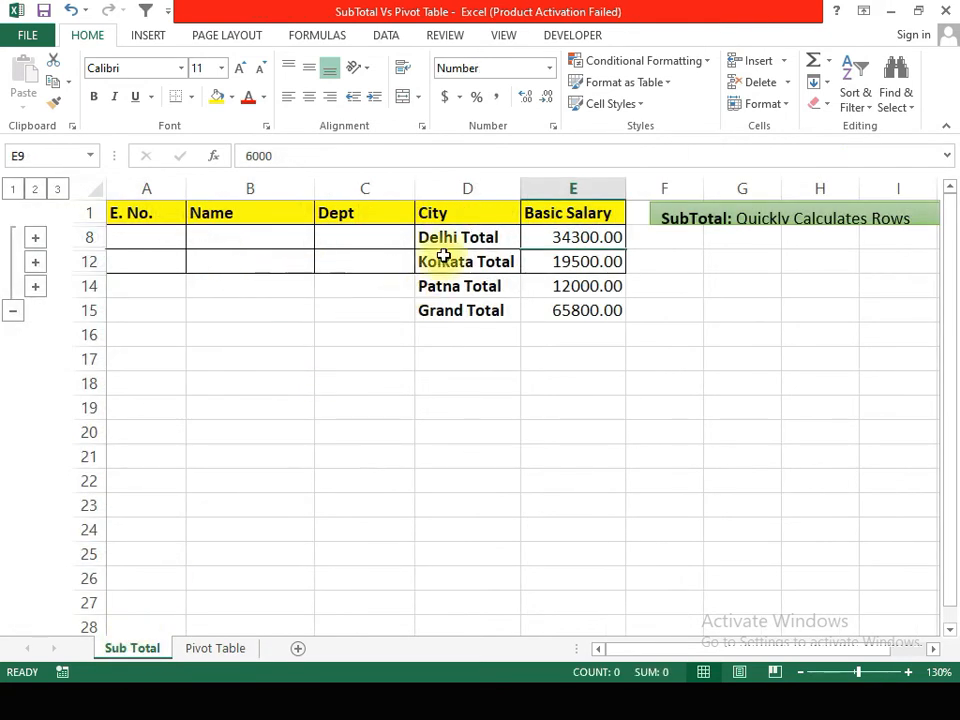
click(200, 652)
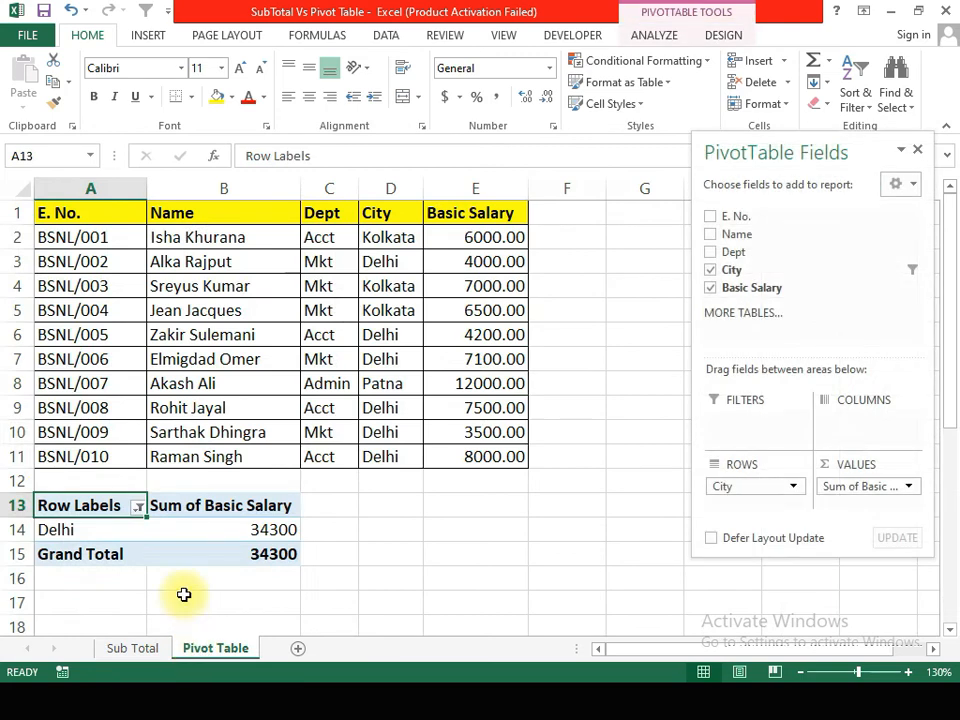
click(283, 530)
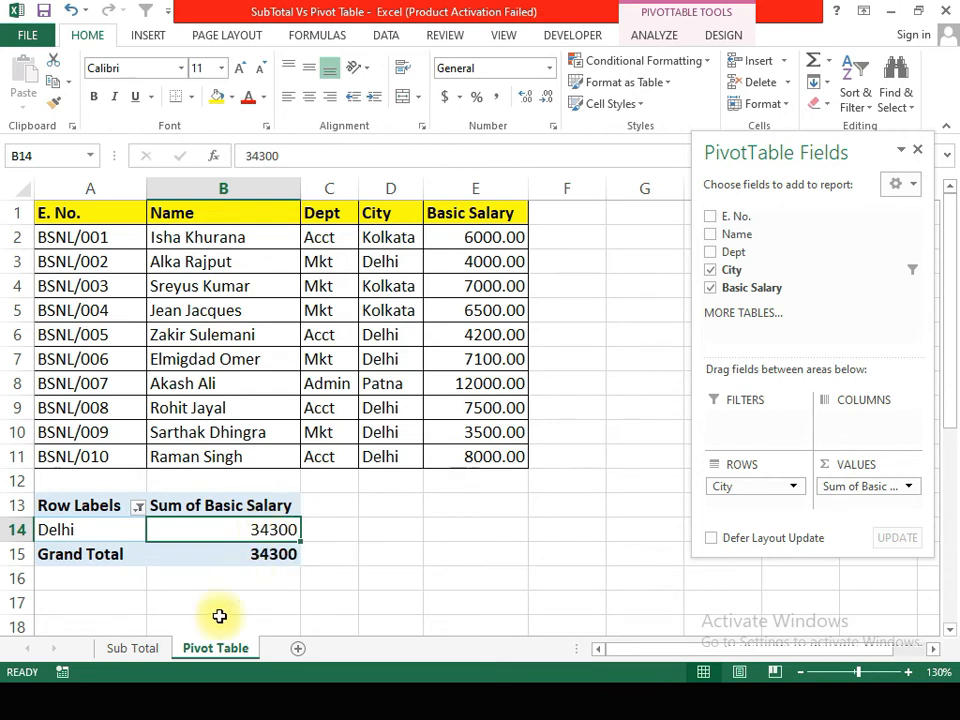
double_click(253, 528)
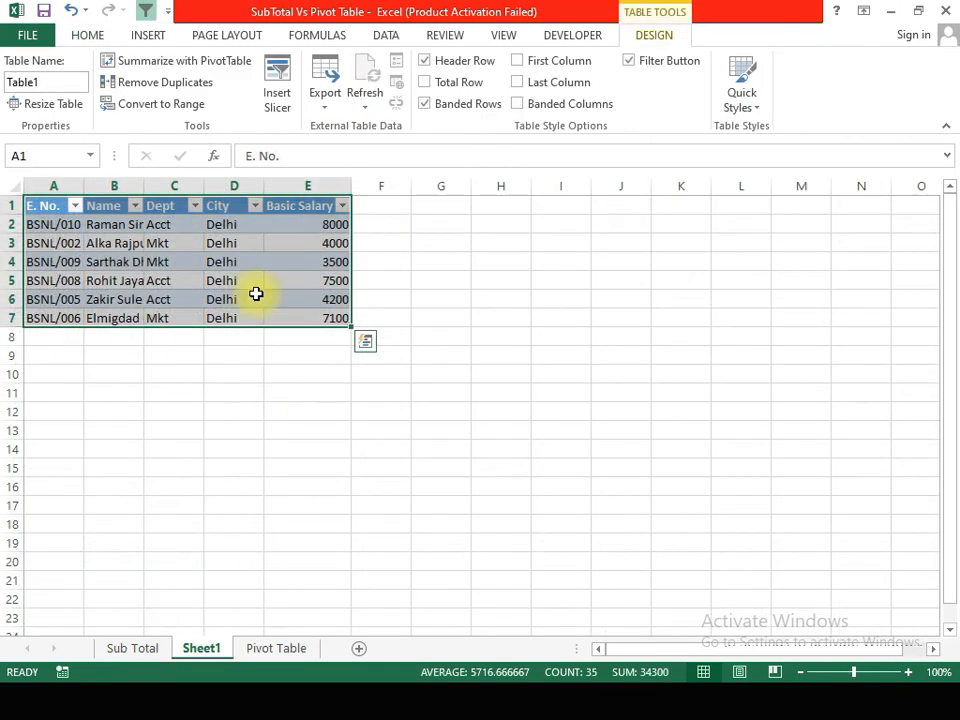
Step: Fit the Name column to its contents on Sheet1 and select the salaries E2:E7 to check their sum
click(199, 280)
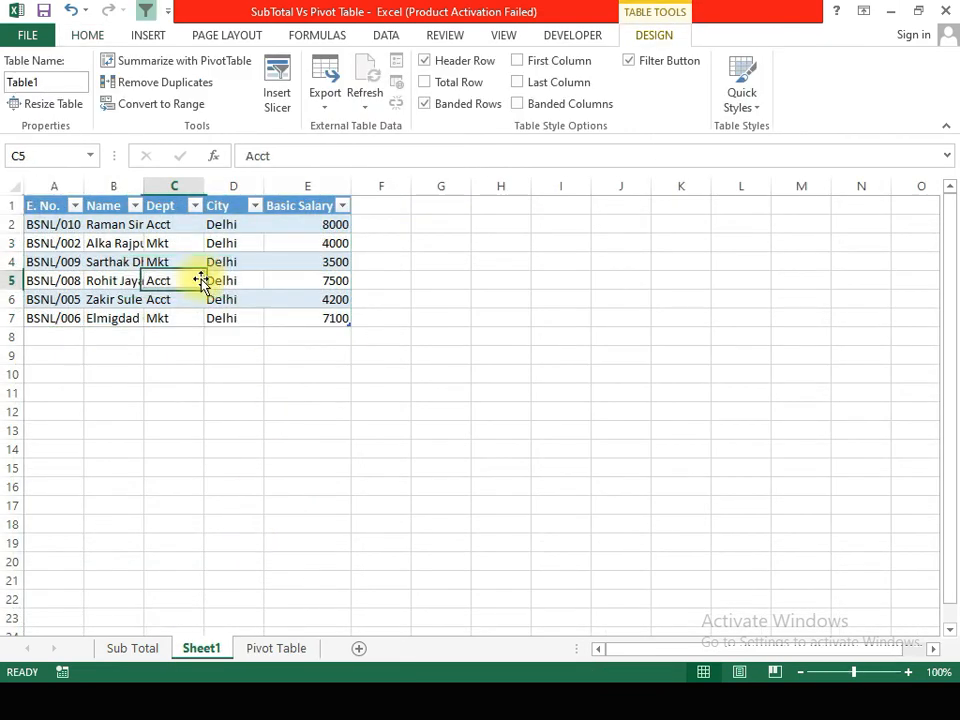
double_click(143, 186)
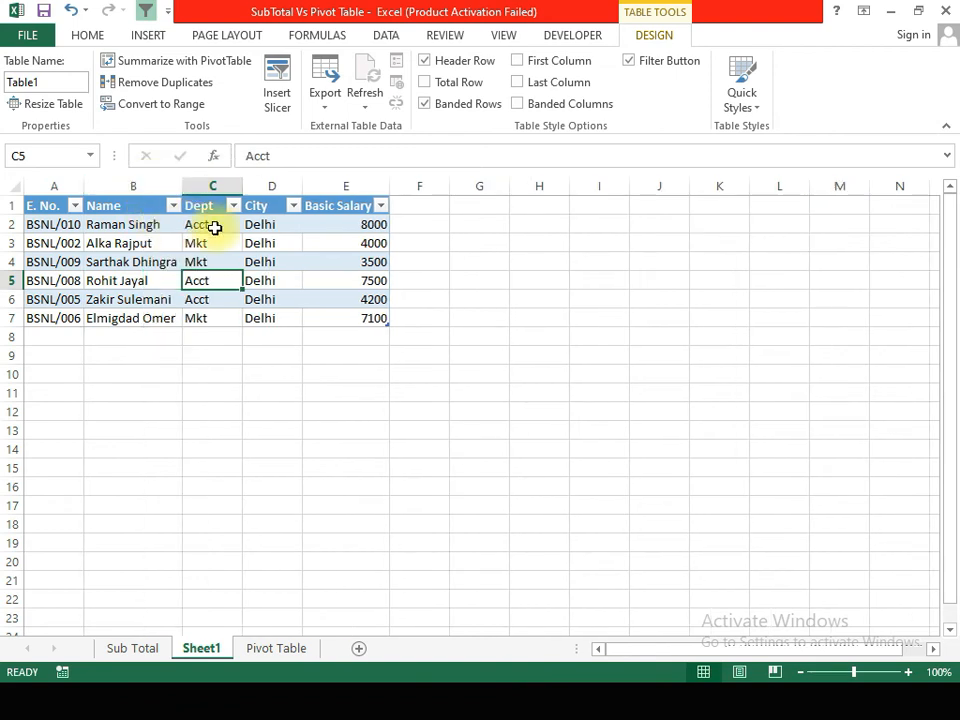
drag(369, 224, 369, 318)
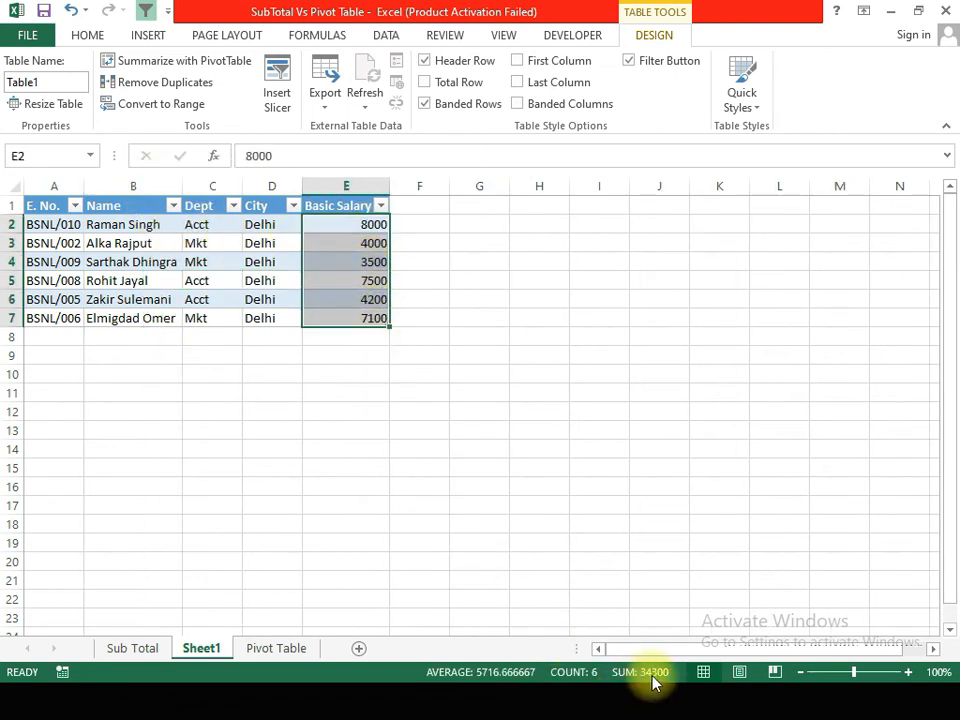
Step: Expand all outline levels on the Sub Total sheet and remove all subtotals from the employee data
click(148, 649)
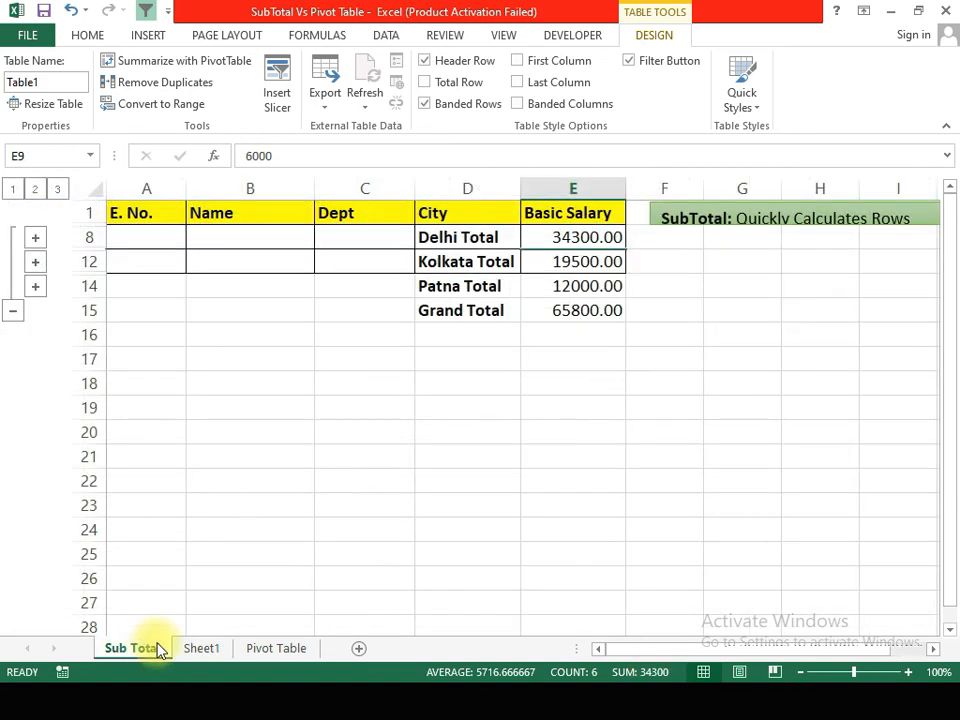
click(58, 195)
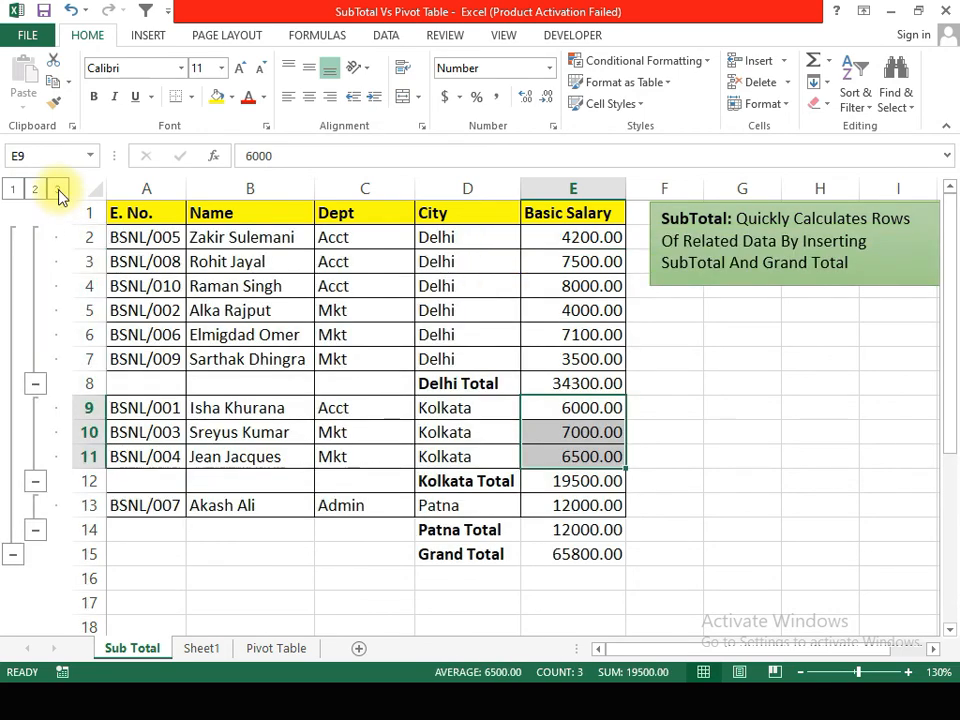
click(288, 290)
click(390, 38)
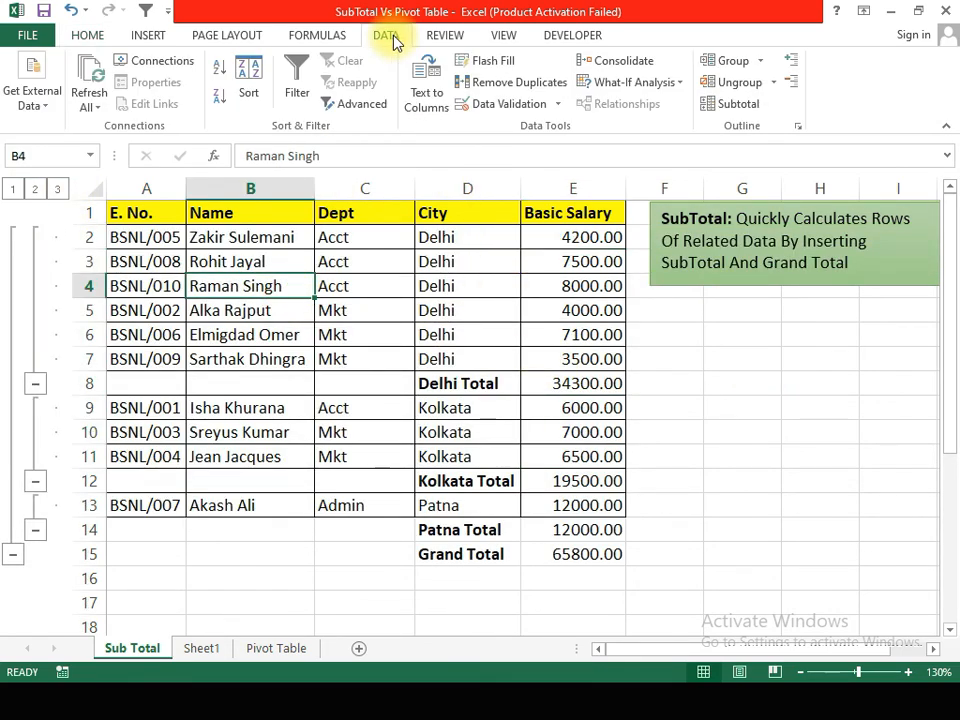
click(737, 104)
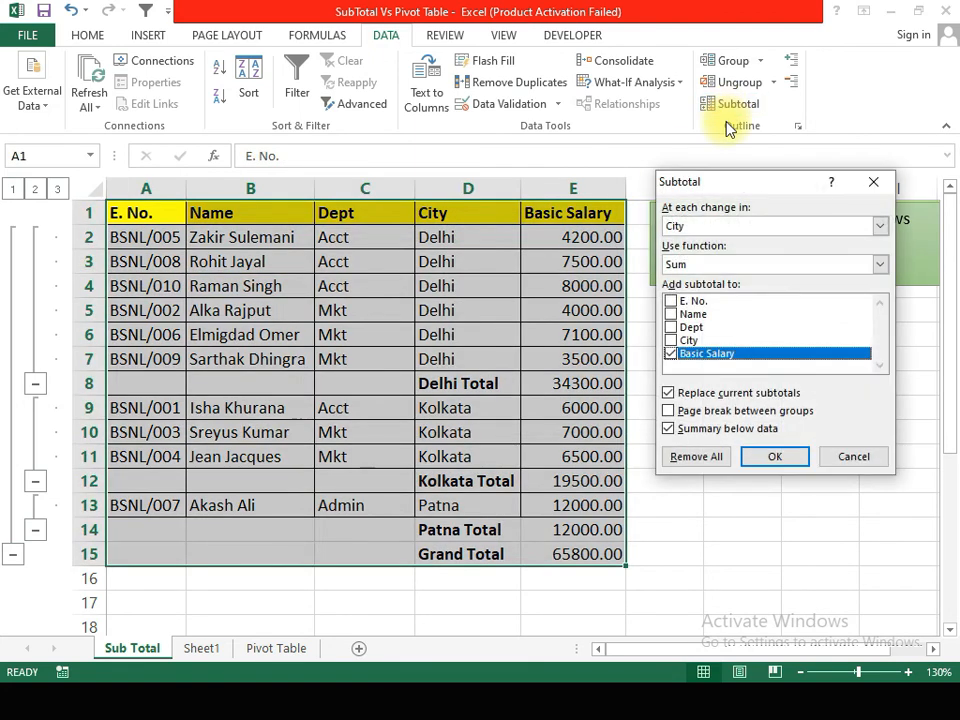
click(697, 457)
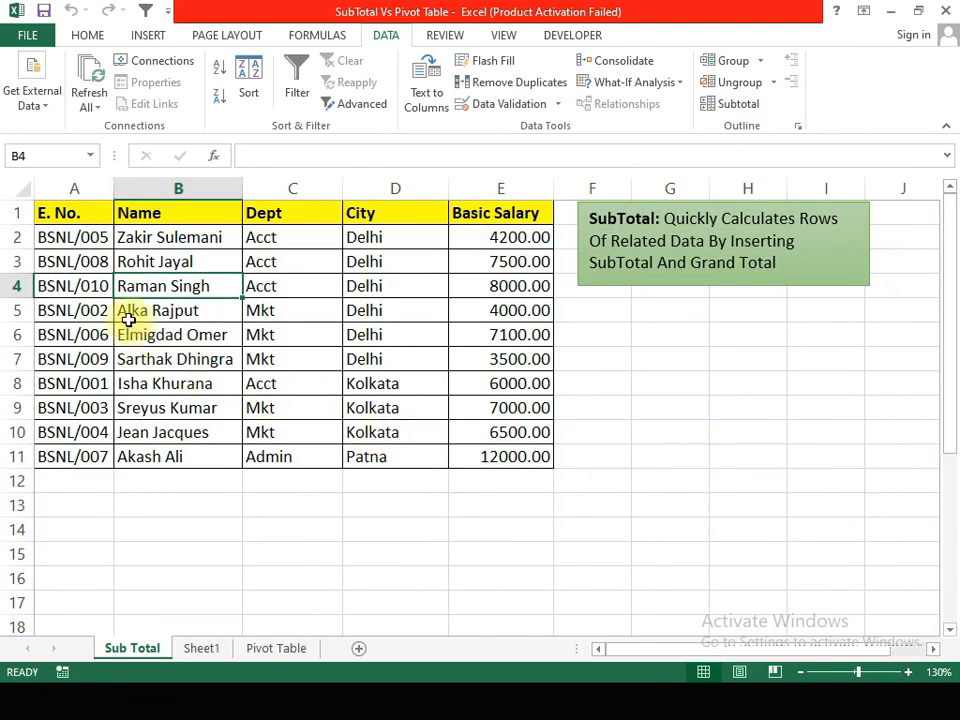
Step: Sort the employee data on the Sub Total sheet by E. No. from A to Z
click(126, 312)
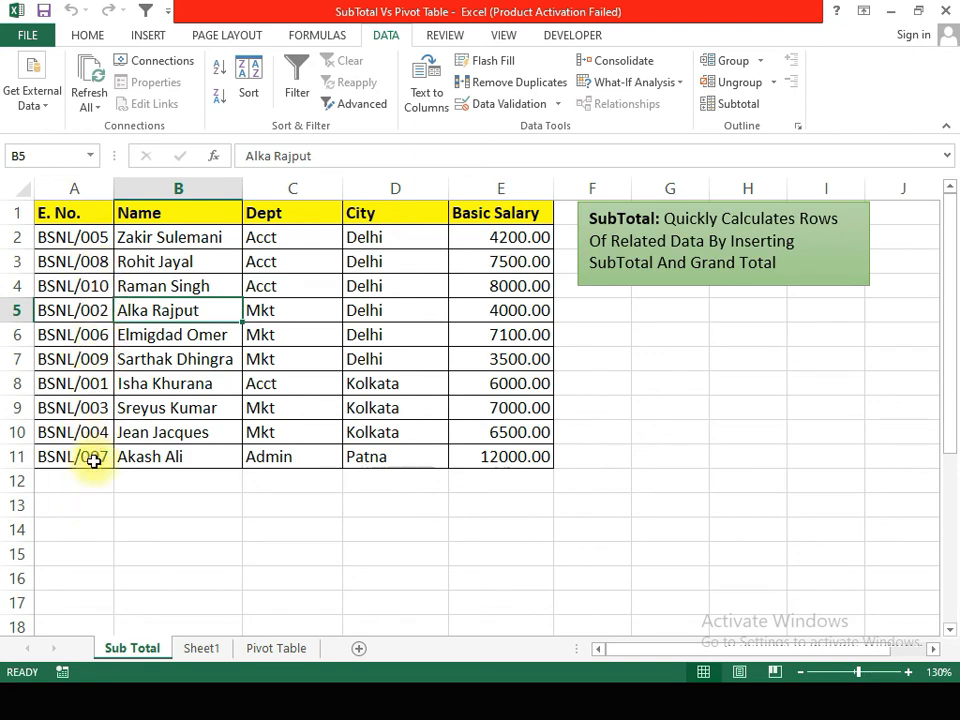
click(256, 84)
click(487, 303)
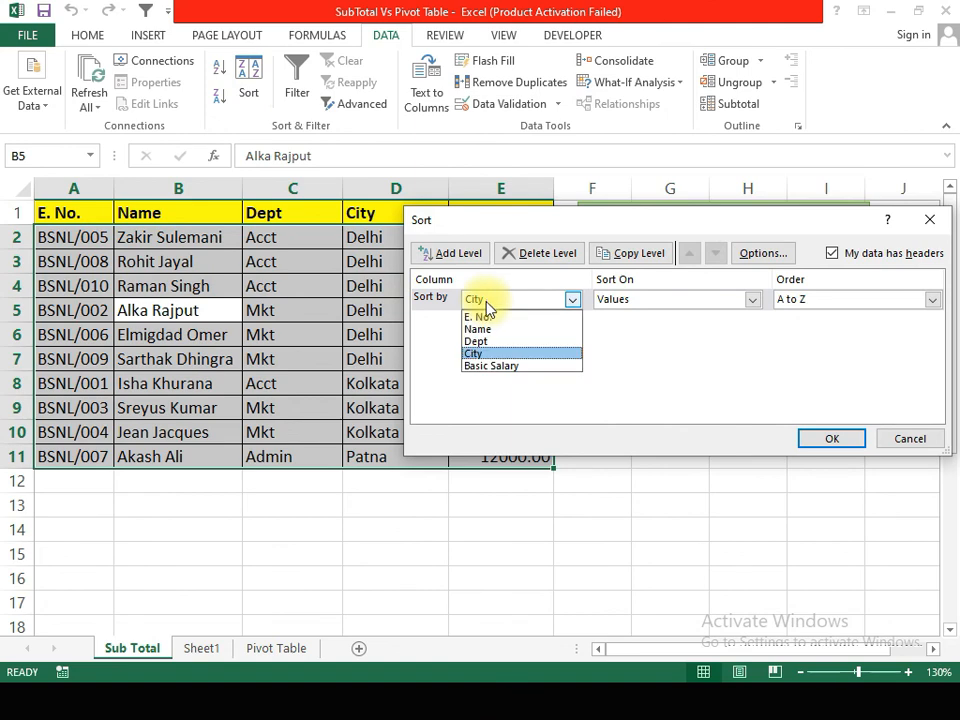
click(482, 317)
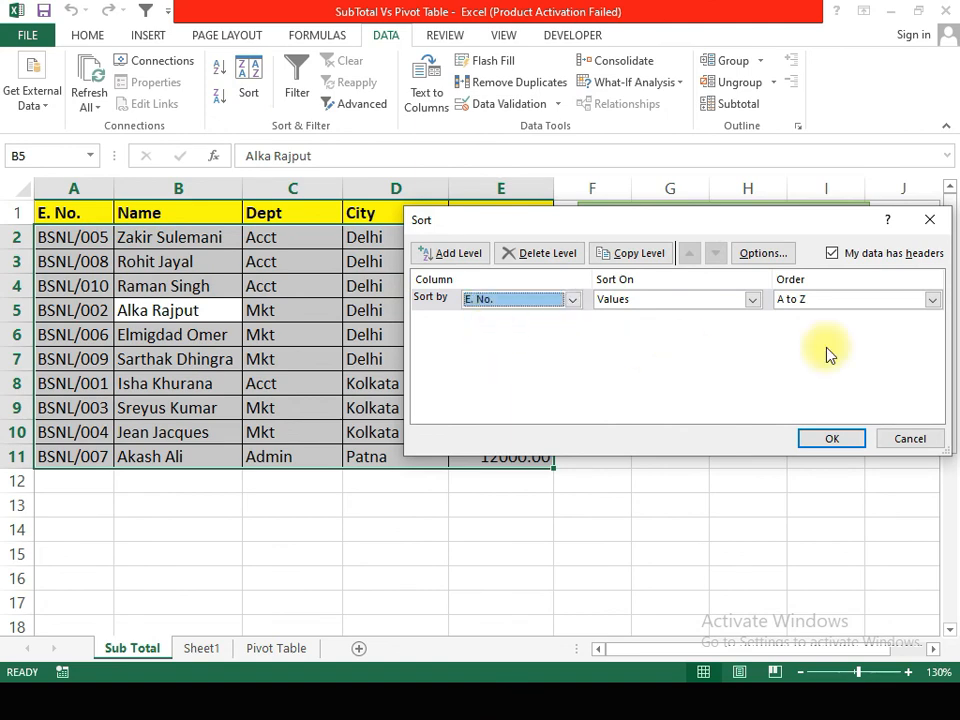
click(829, 440)
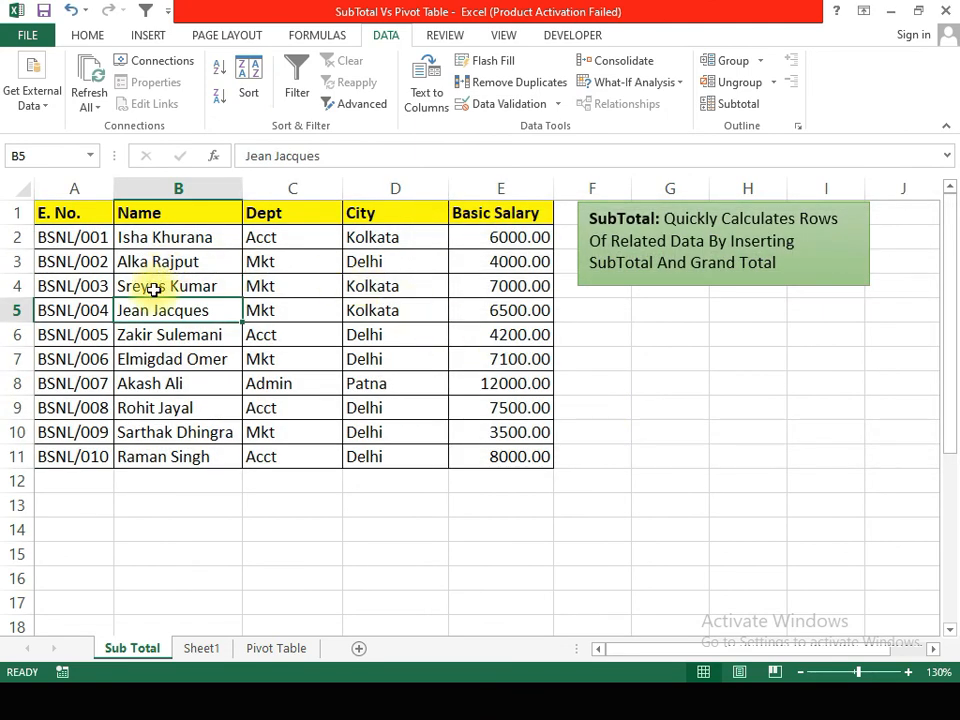
Step: Close the field list on the Pivot Table sheet and reset the City filter to show all cities
click(289, 652)
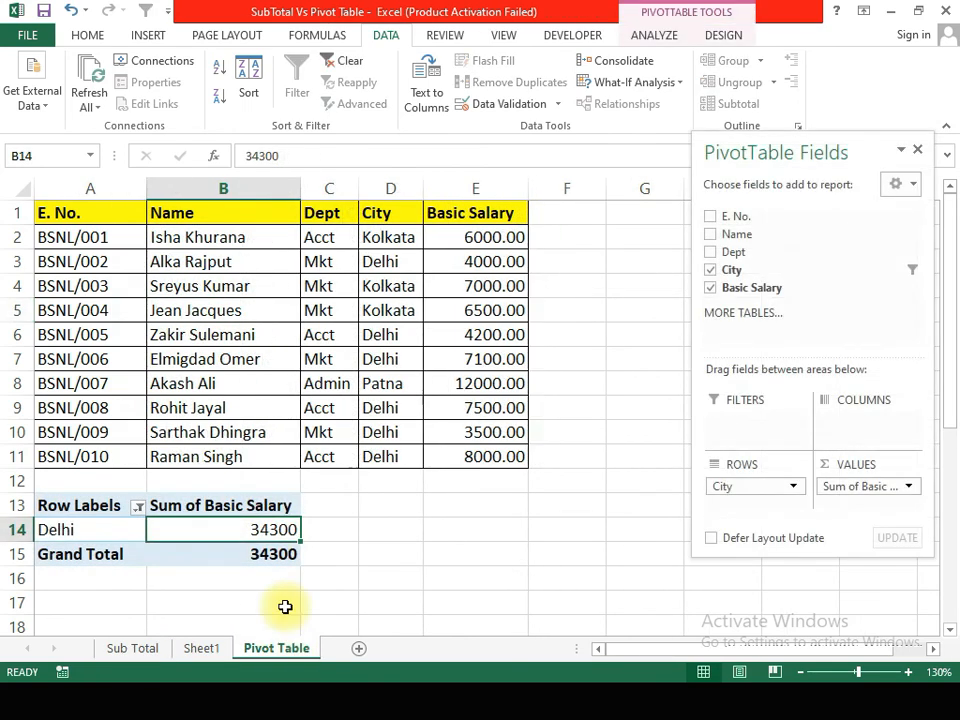
click(917, 150)
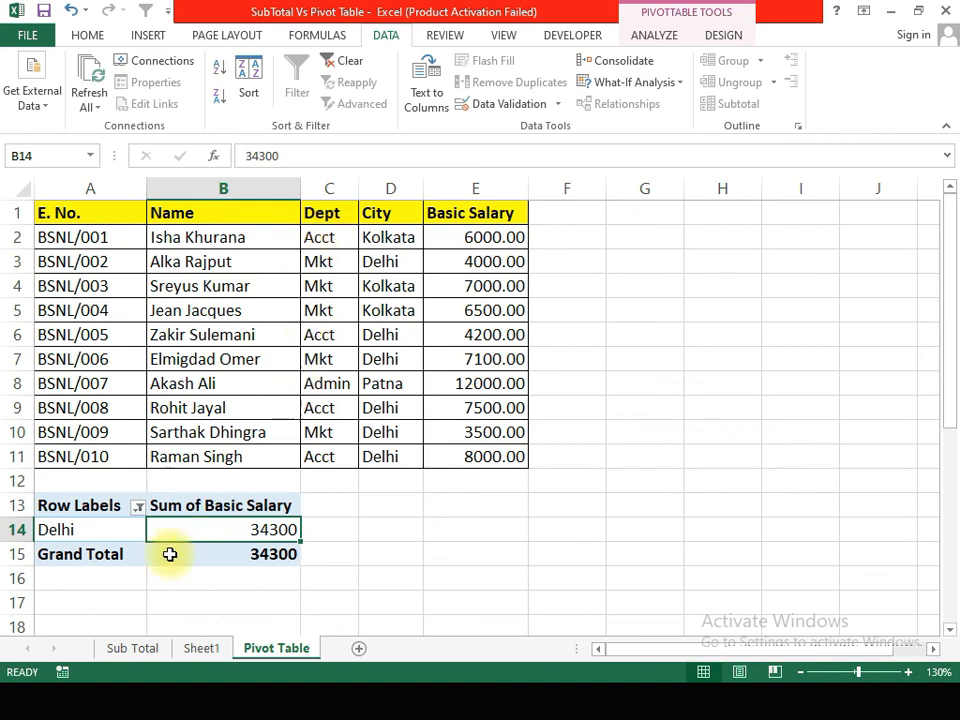
click(138, 505)
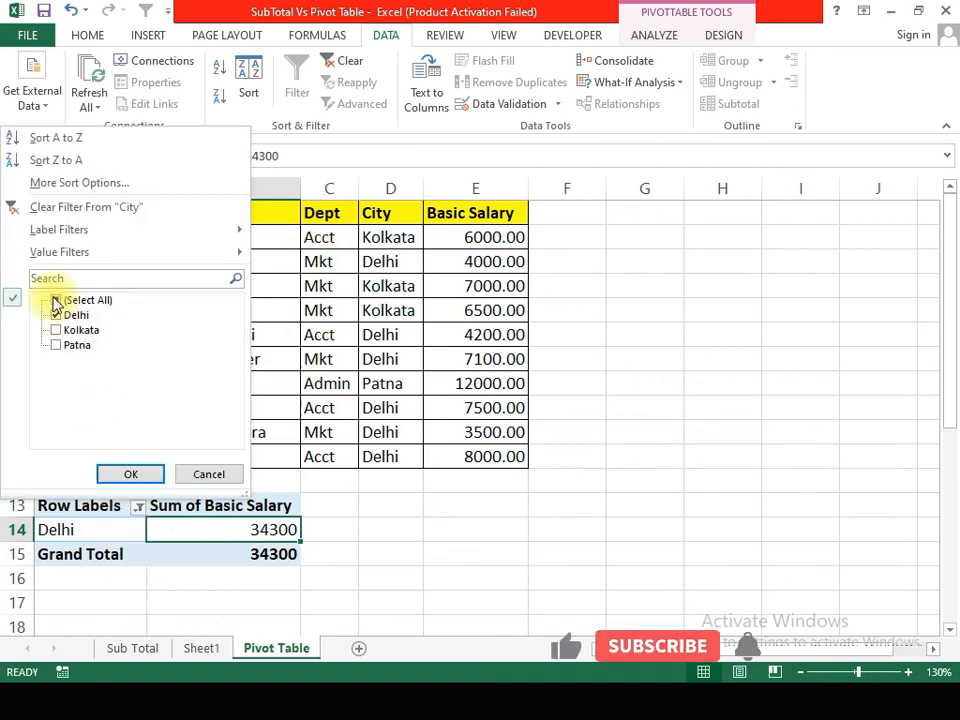
click(56, 300)
click(105, 475)
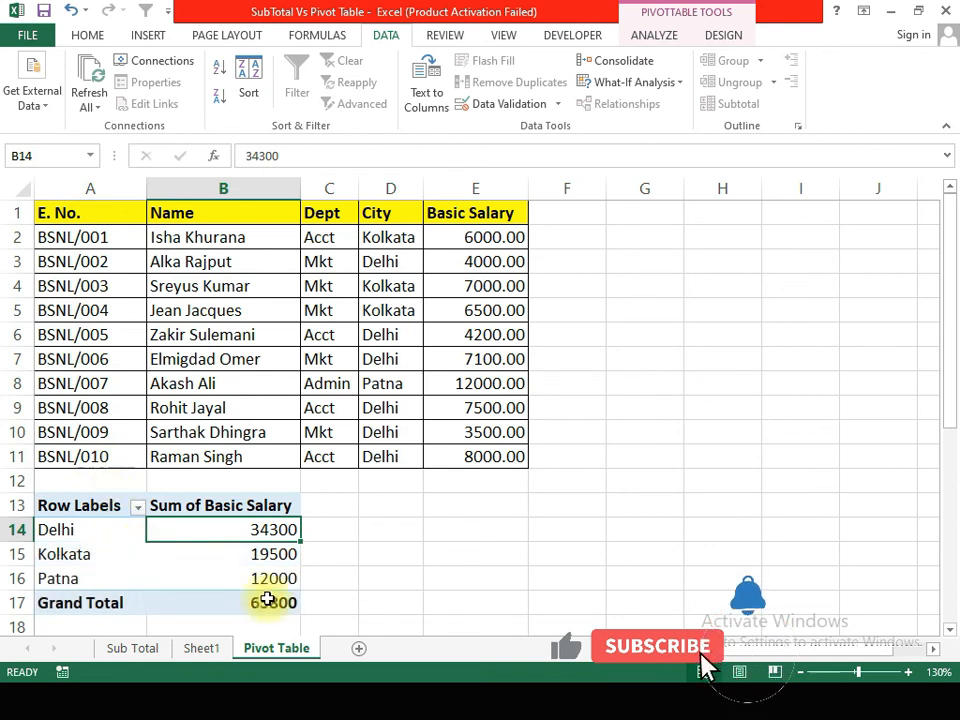